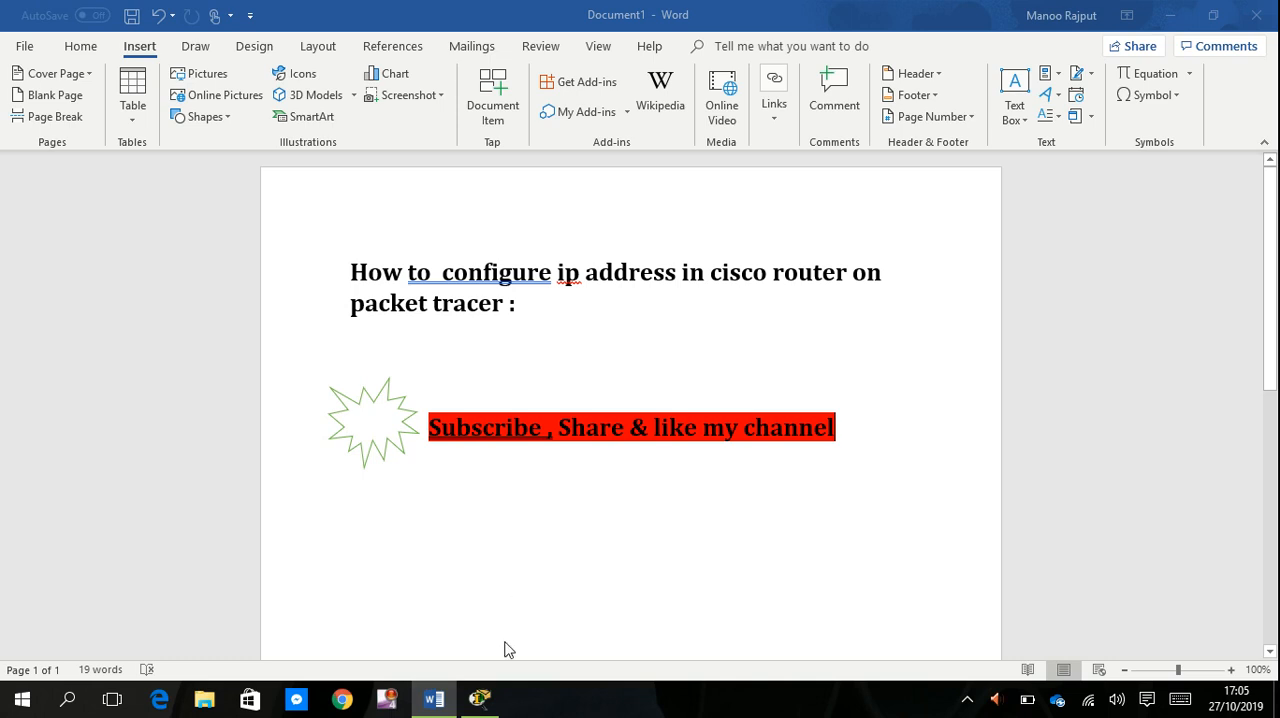
- Switch to Cisco Packet Tracer and place a 2911 router with a 2950-24 switch below it
left_click(480, 700)
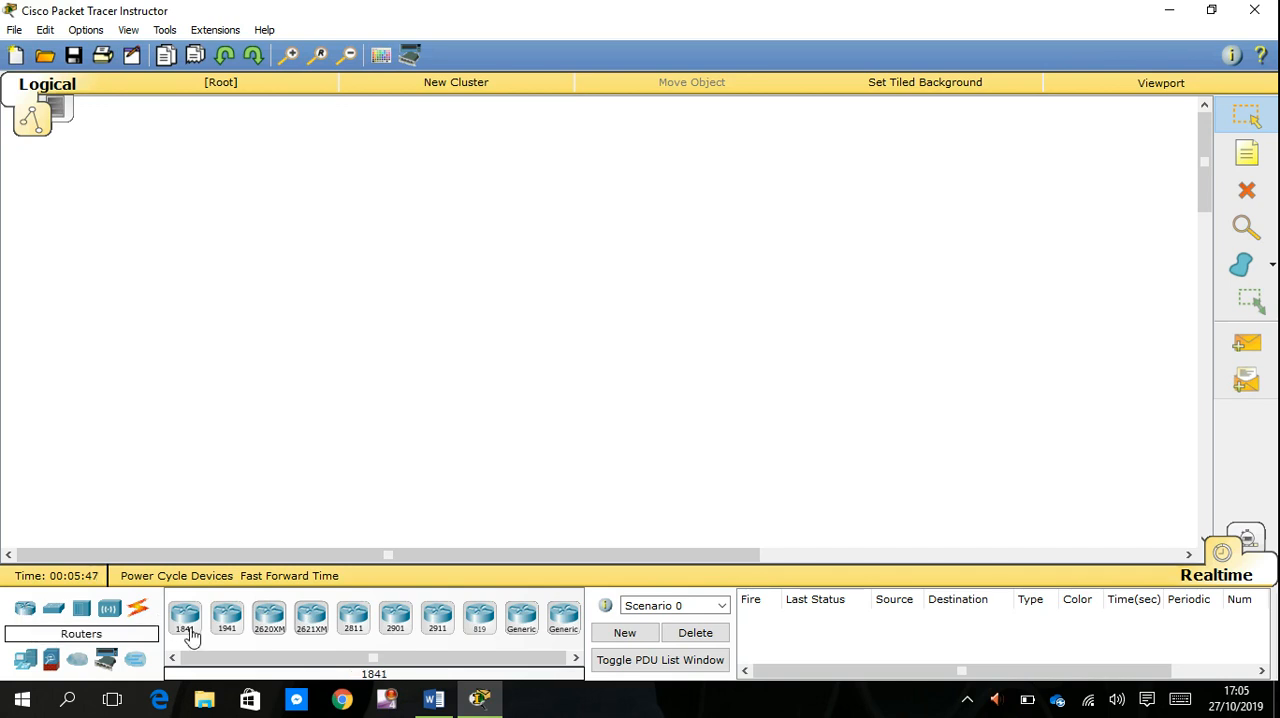
left_click(438, 636)
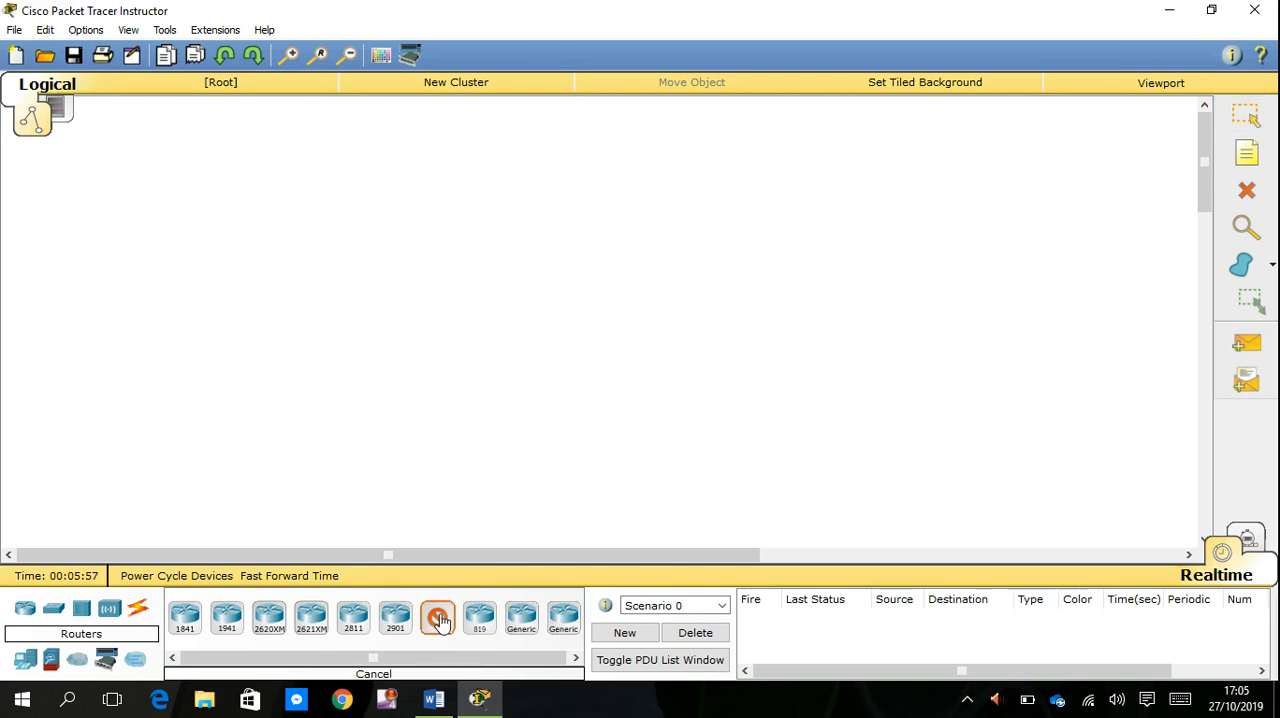
left_click(453, 186)
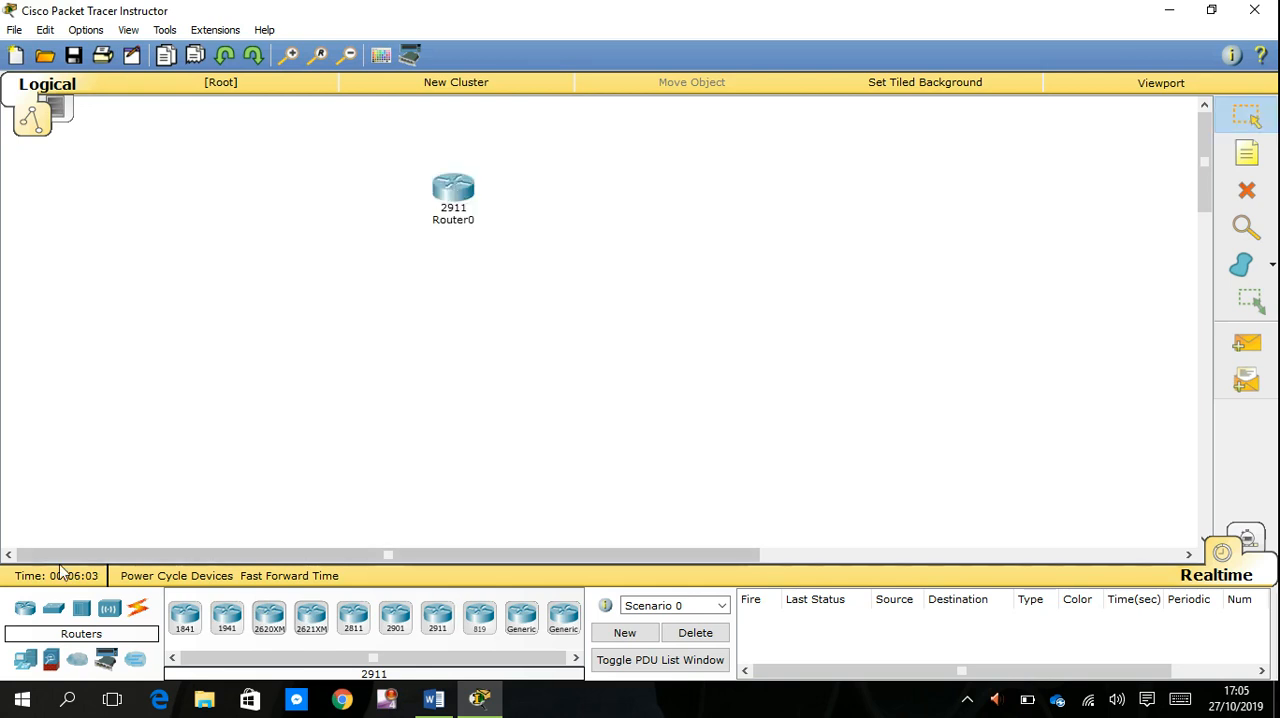
left_click(54, 612)
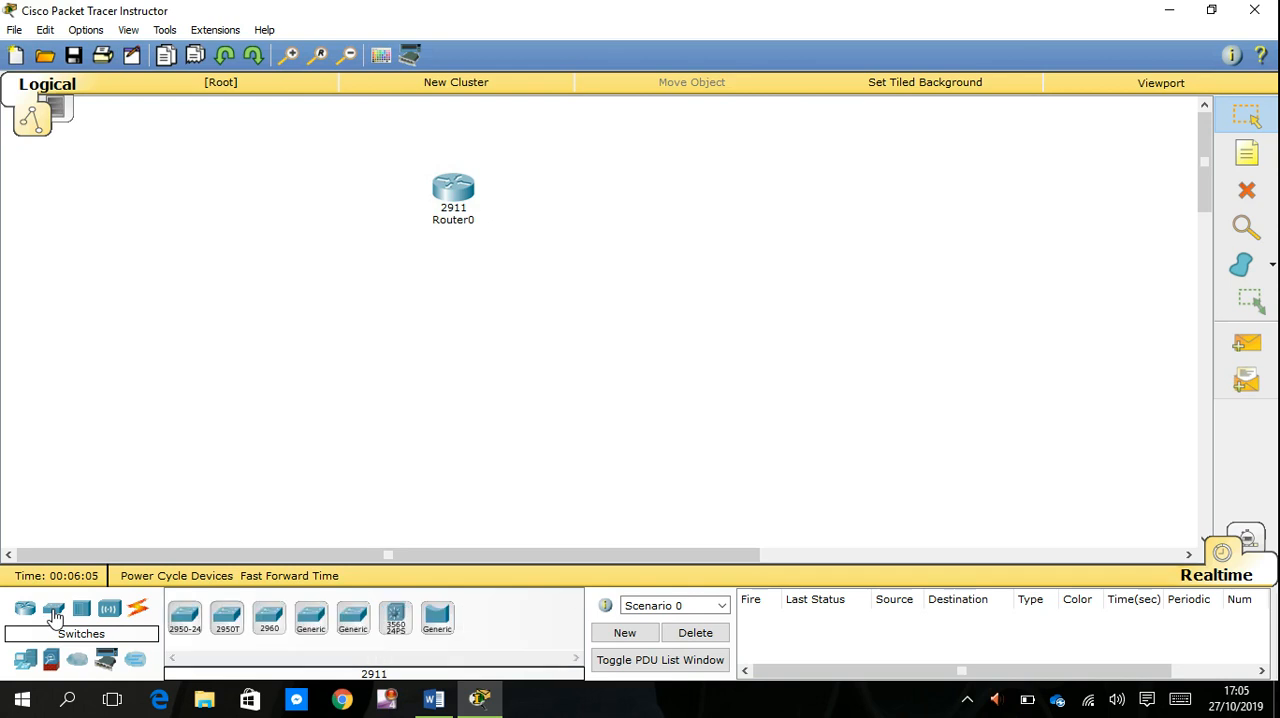
left_click(193, 624)
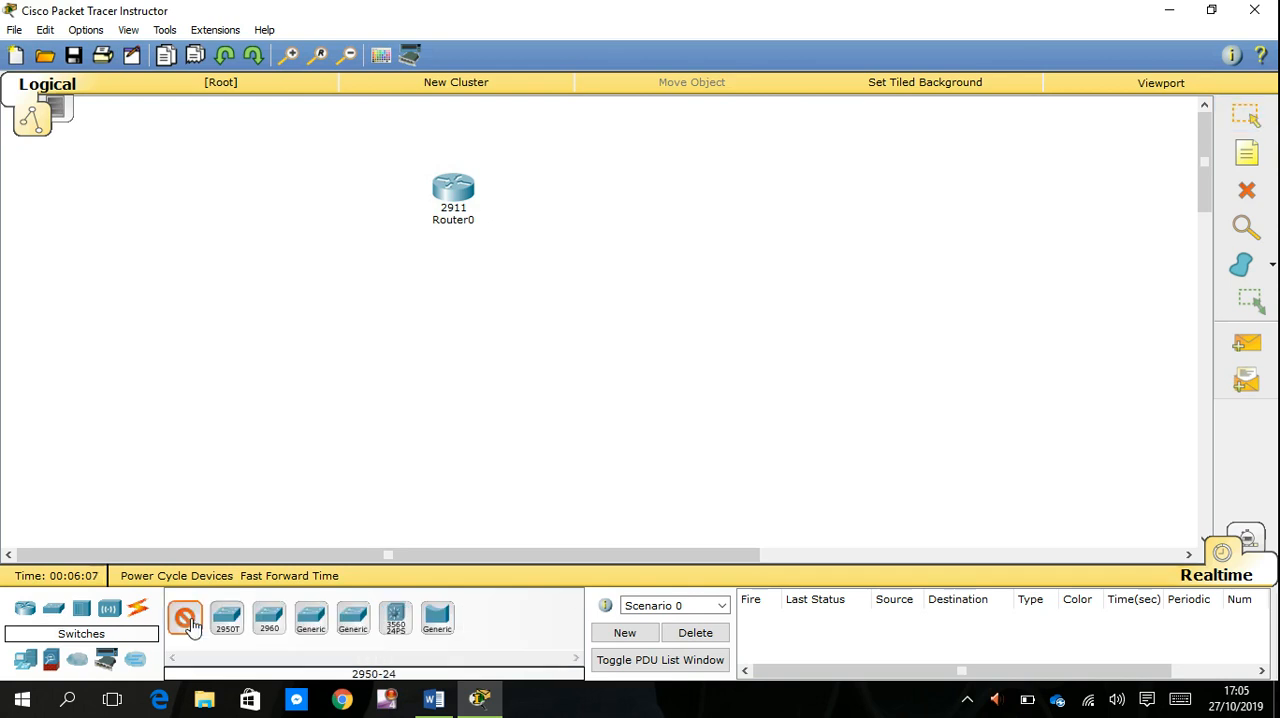
left_click(442, 307)
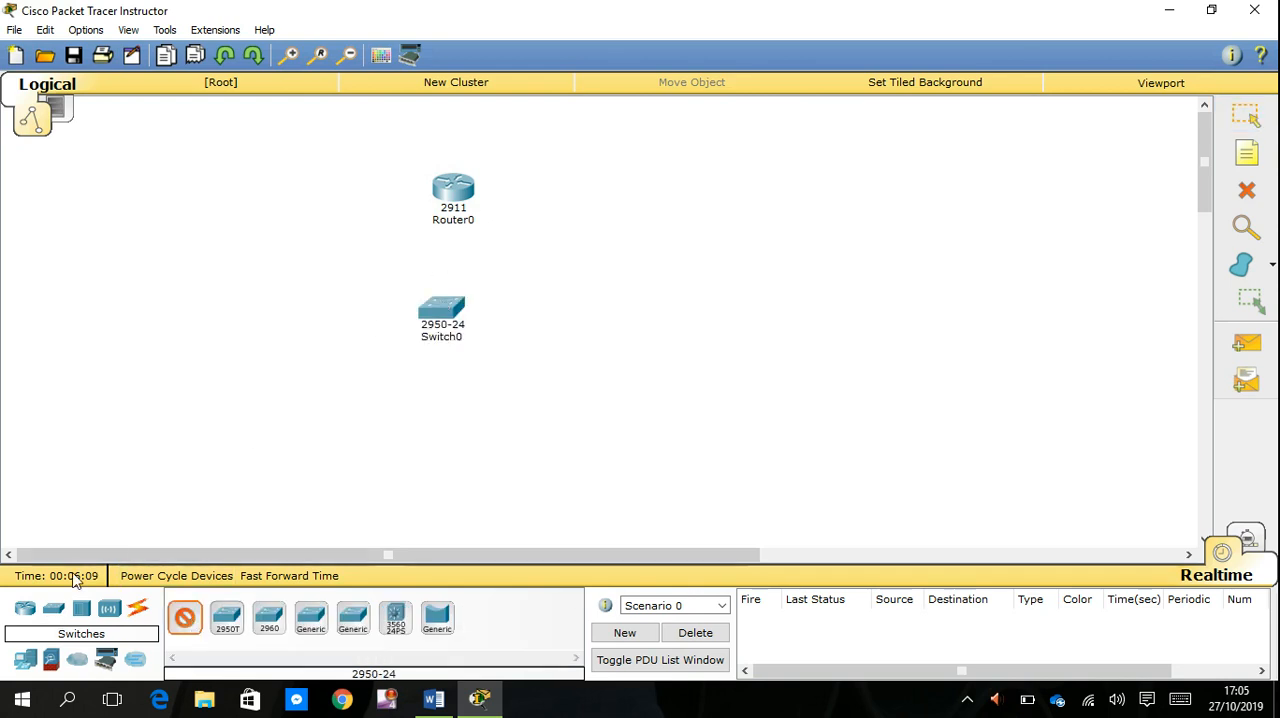
- Place two generic PCs below the switch, one on each side of it
left_click(25, 660)
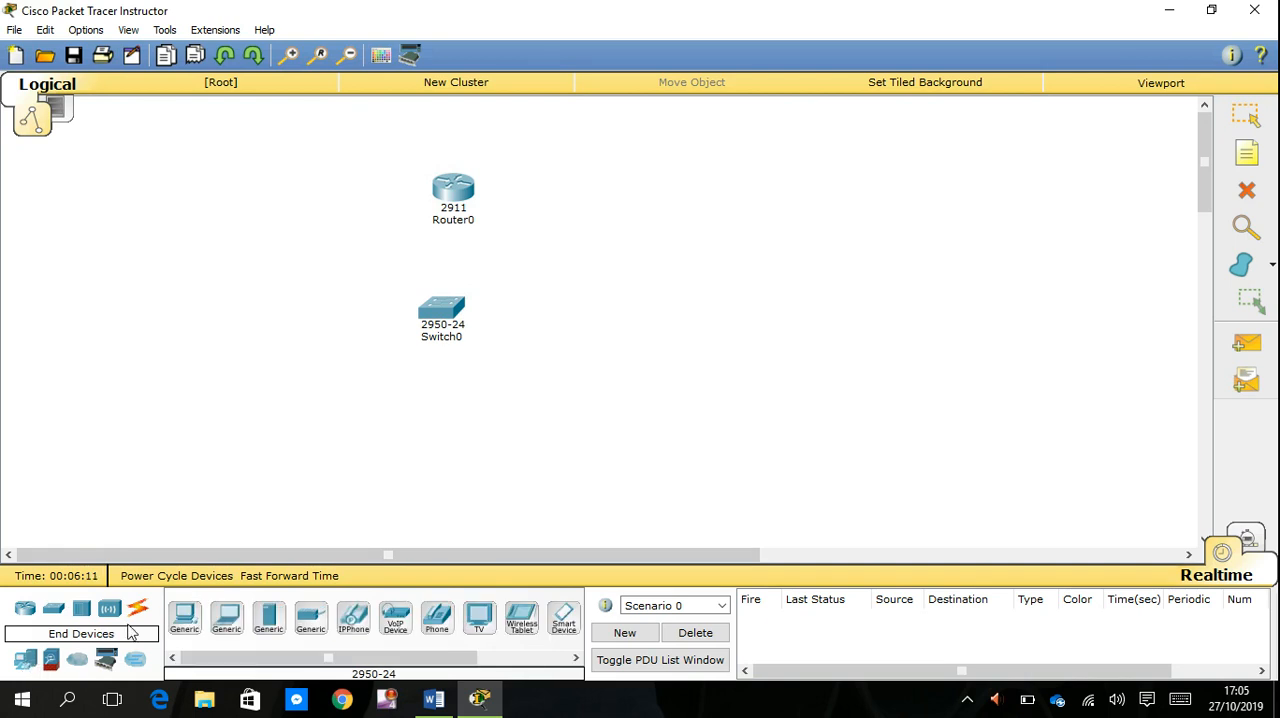
left_click(186, 620)
left_click(269, 437)
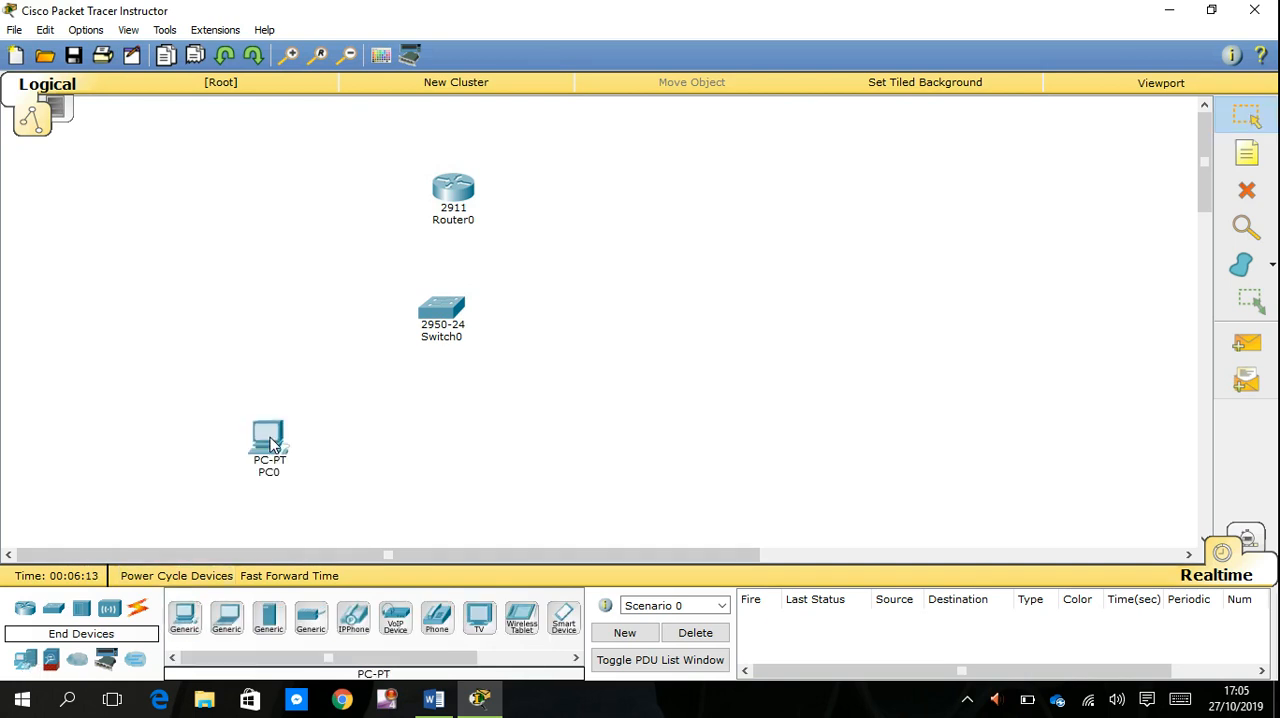
left_click(186, 620)
left_click(543, 442)
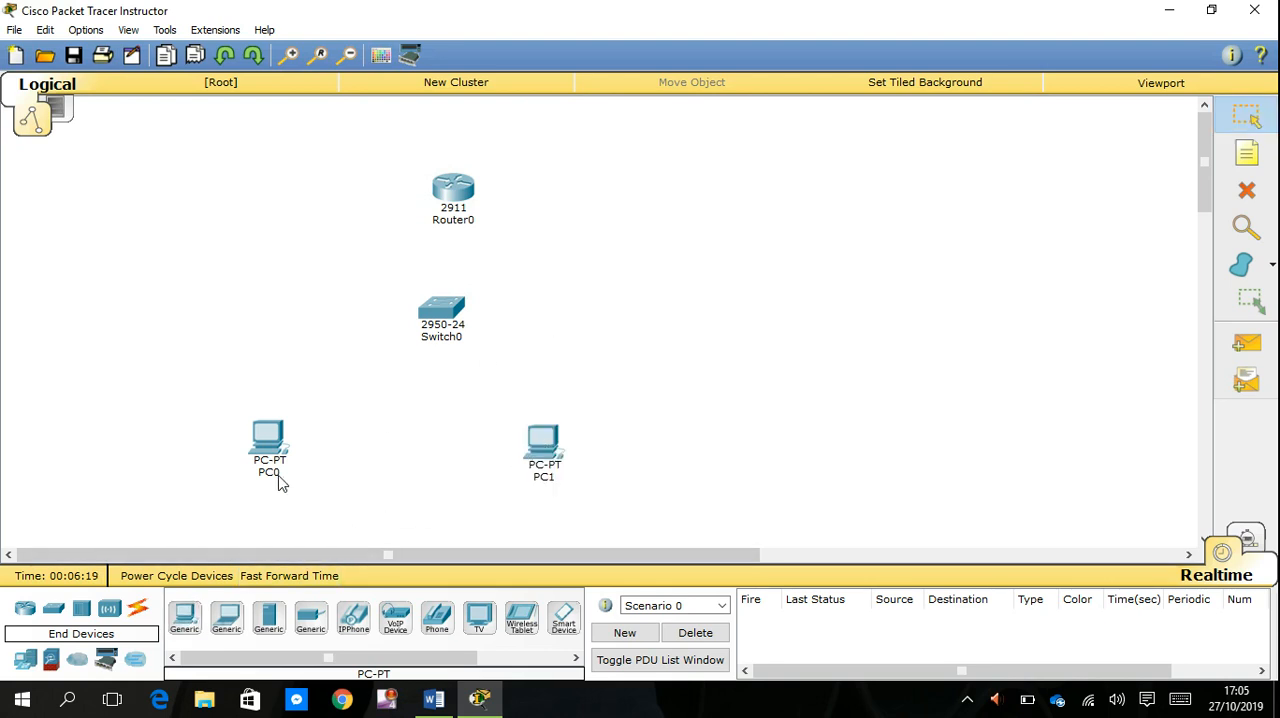
- Connect the 2911 router to the 2950-24 switch using the automatically chosen connection type
left_click(140, 613)
left_click(186, 620)
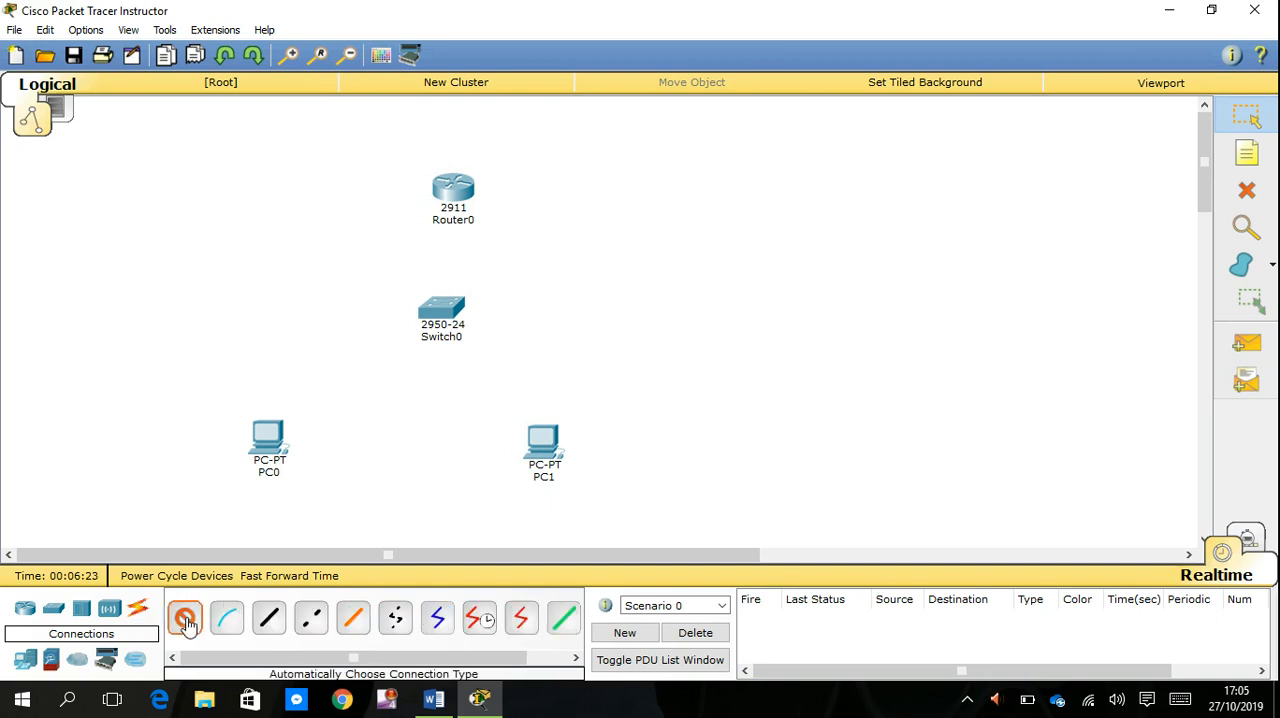
left_click(455, 190)
left_click(449, 304)
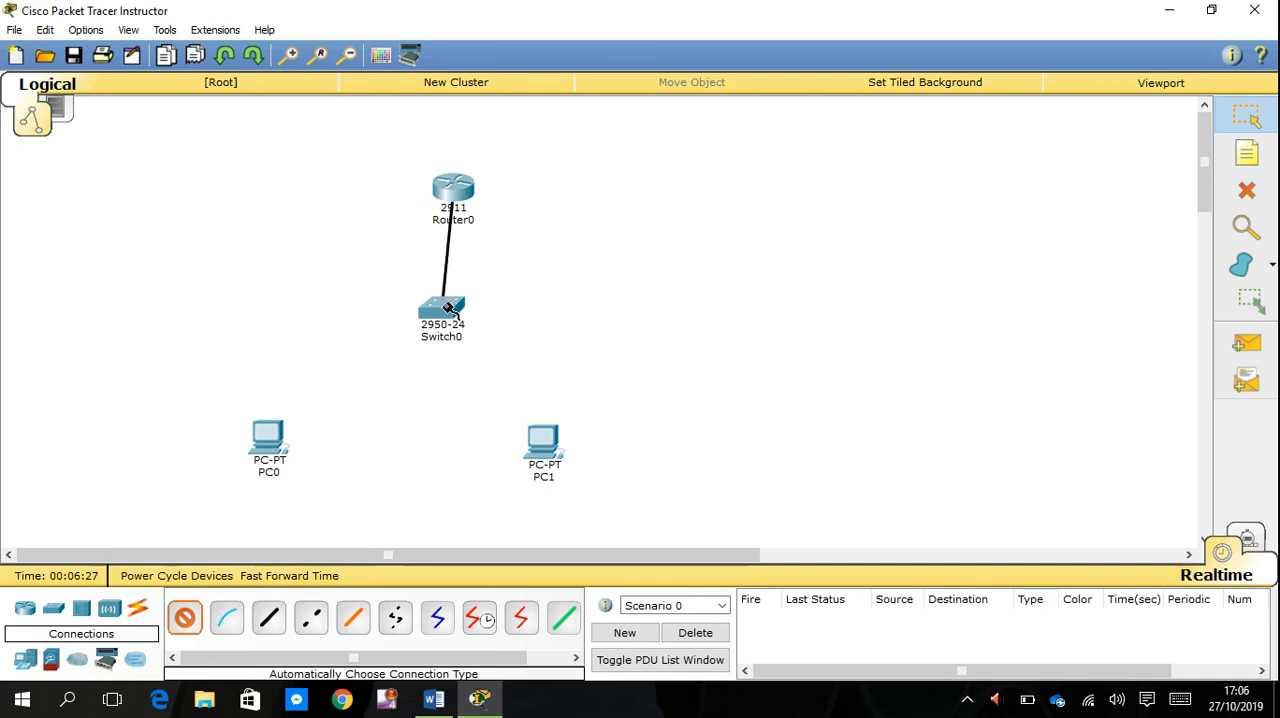
- Cable PC0 and PC1 to the switch with the automatic connection type and deactivate the cable tool
left_click(268, 438)
left_click(450, 311)
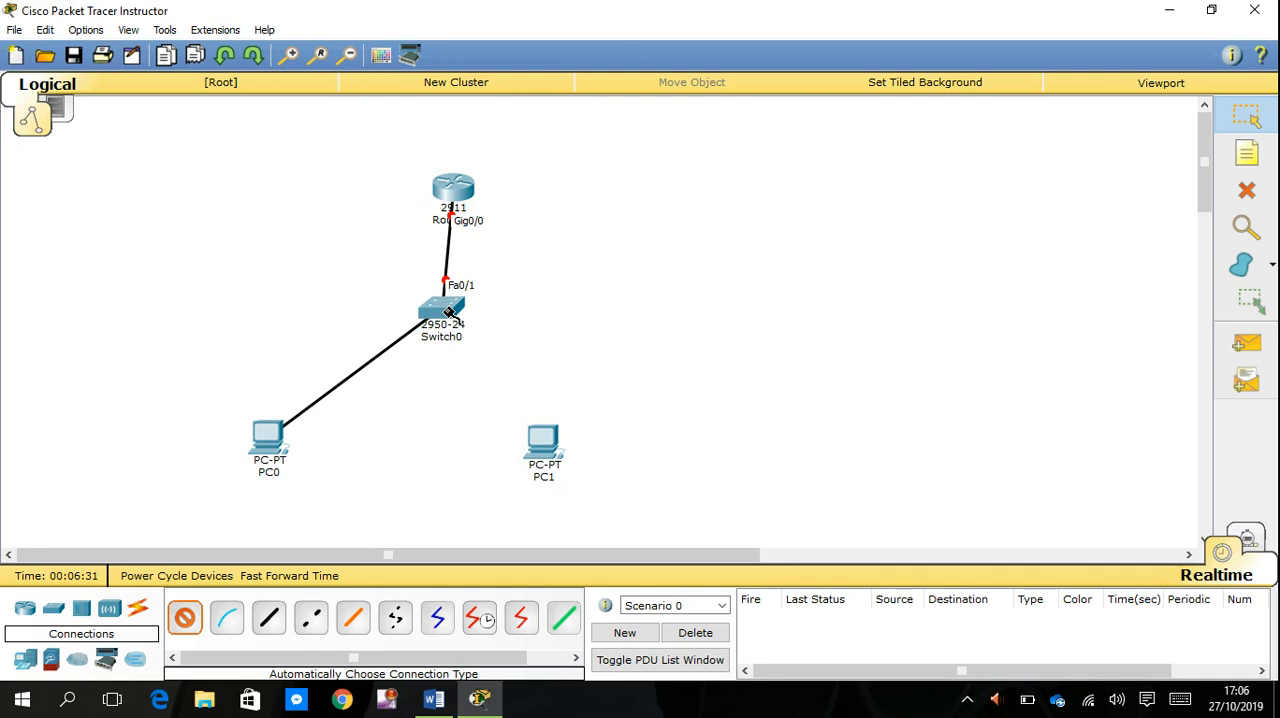
left_click(449, 311)
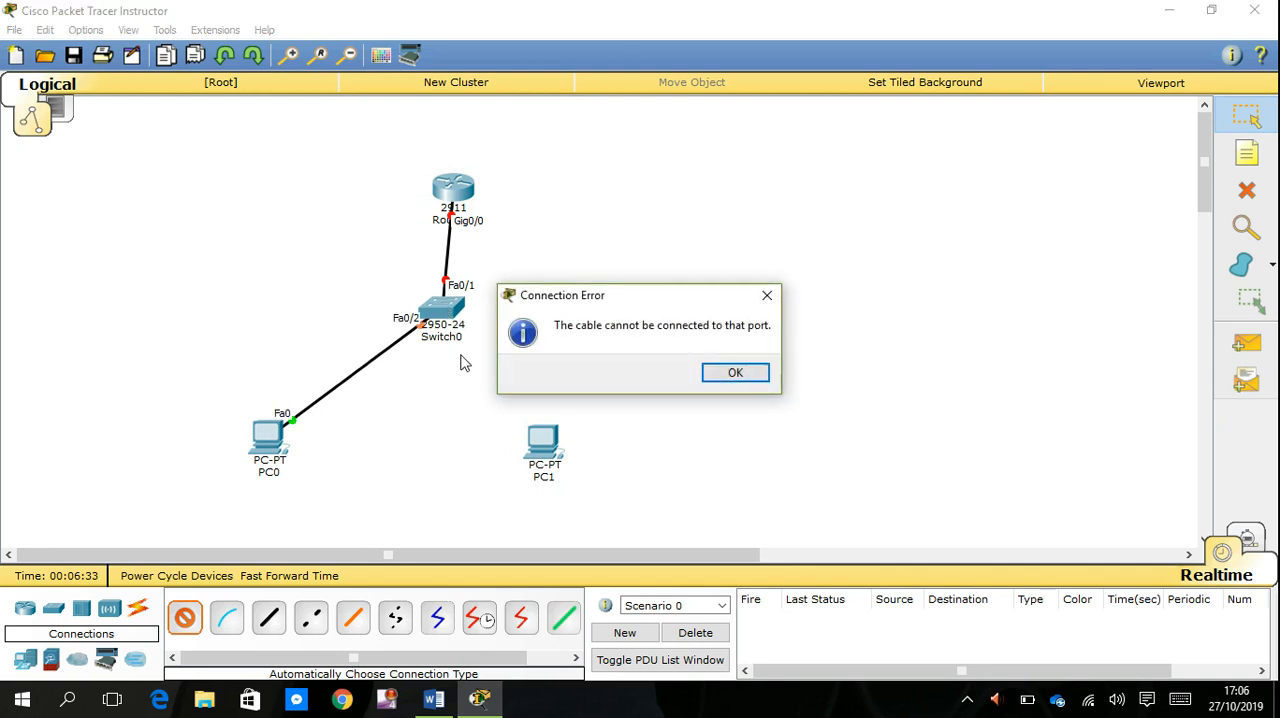
left_click(737, 374)
left_click(445, 310)
left_click(543, 440)
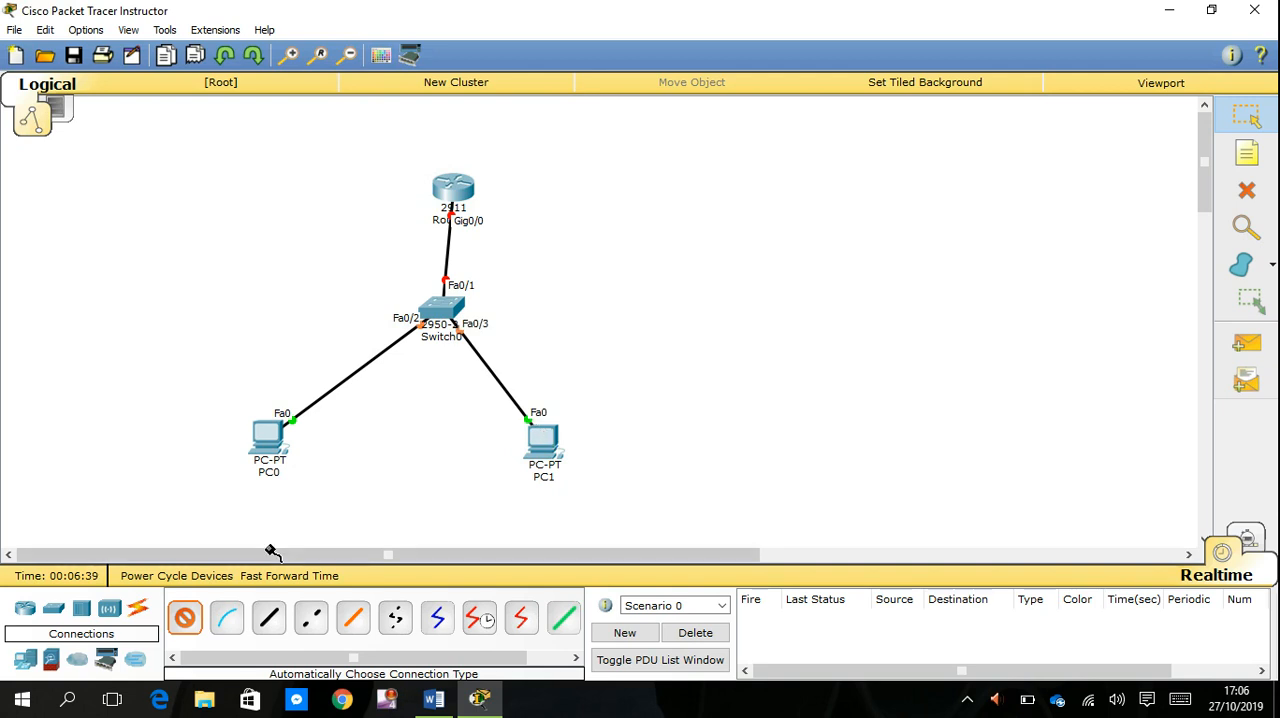
left_click(190, 621)
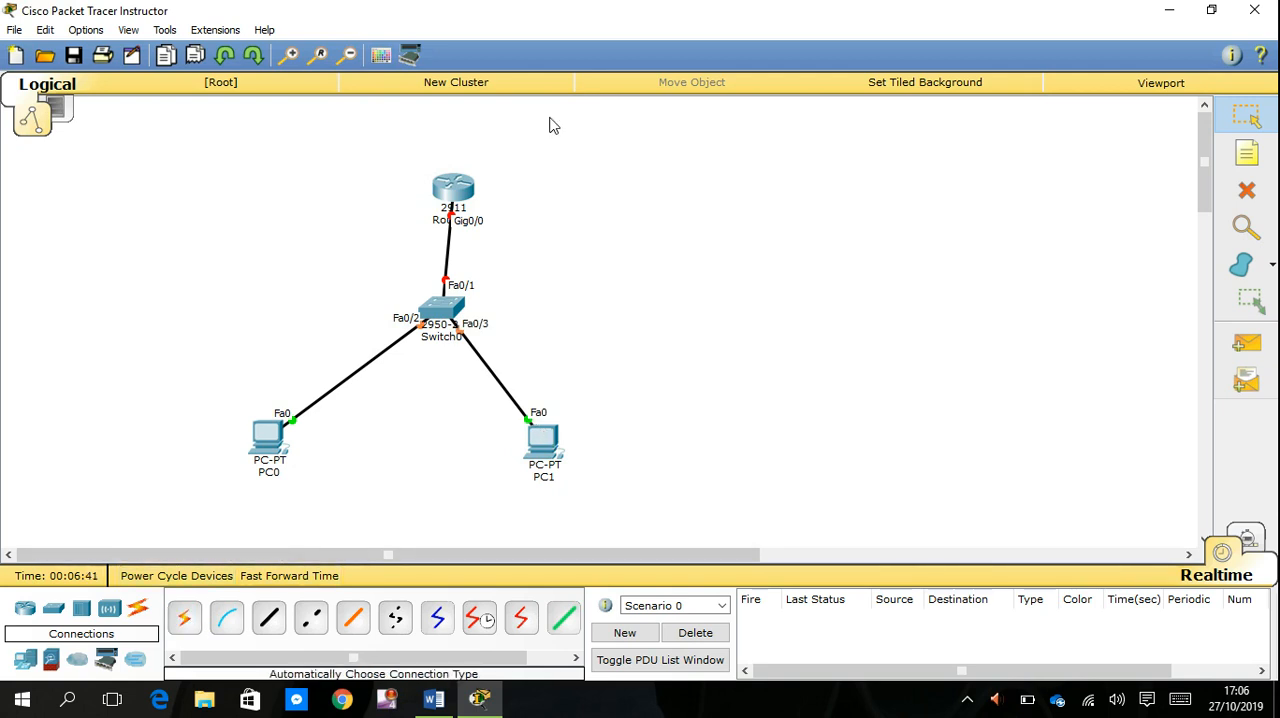
- Open Router0's command line interface and answer no to the system configuration dialog
left_click(455, 195)
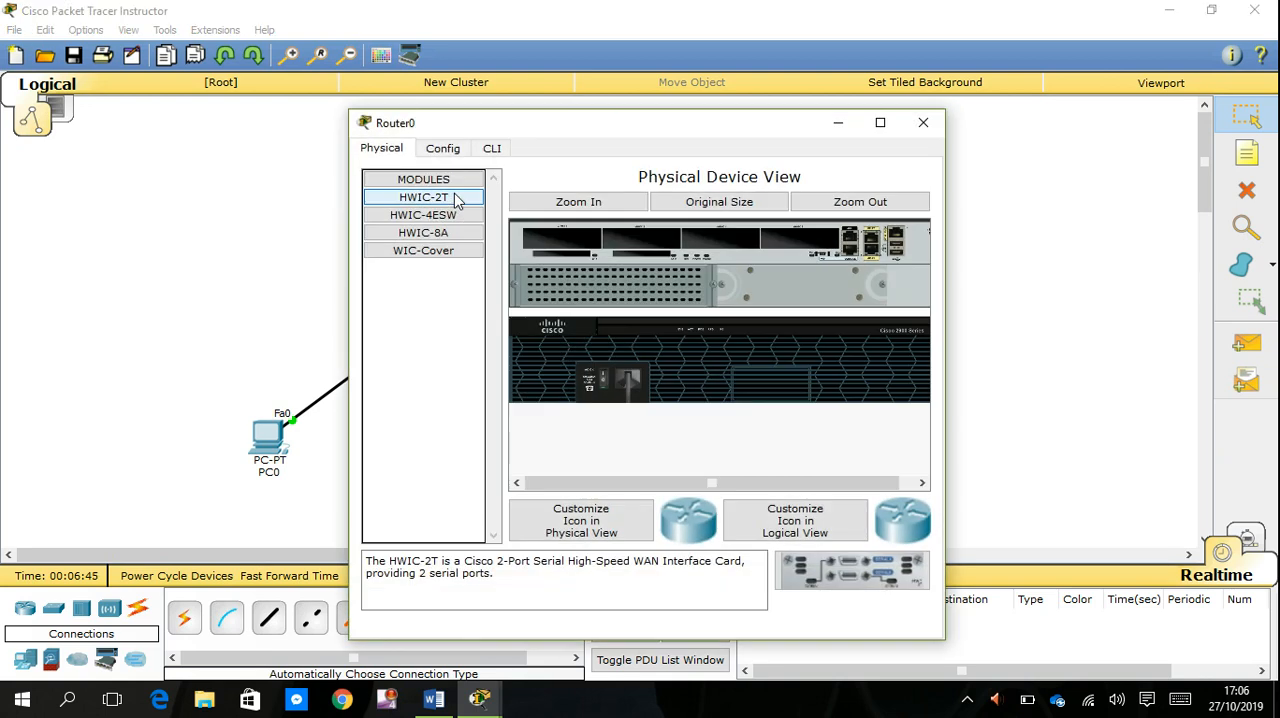
left_click(504, 153)
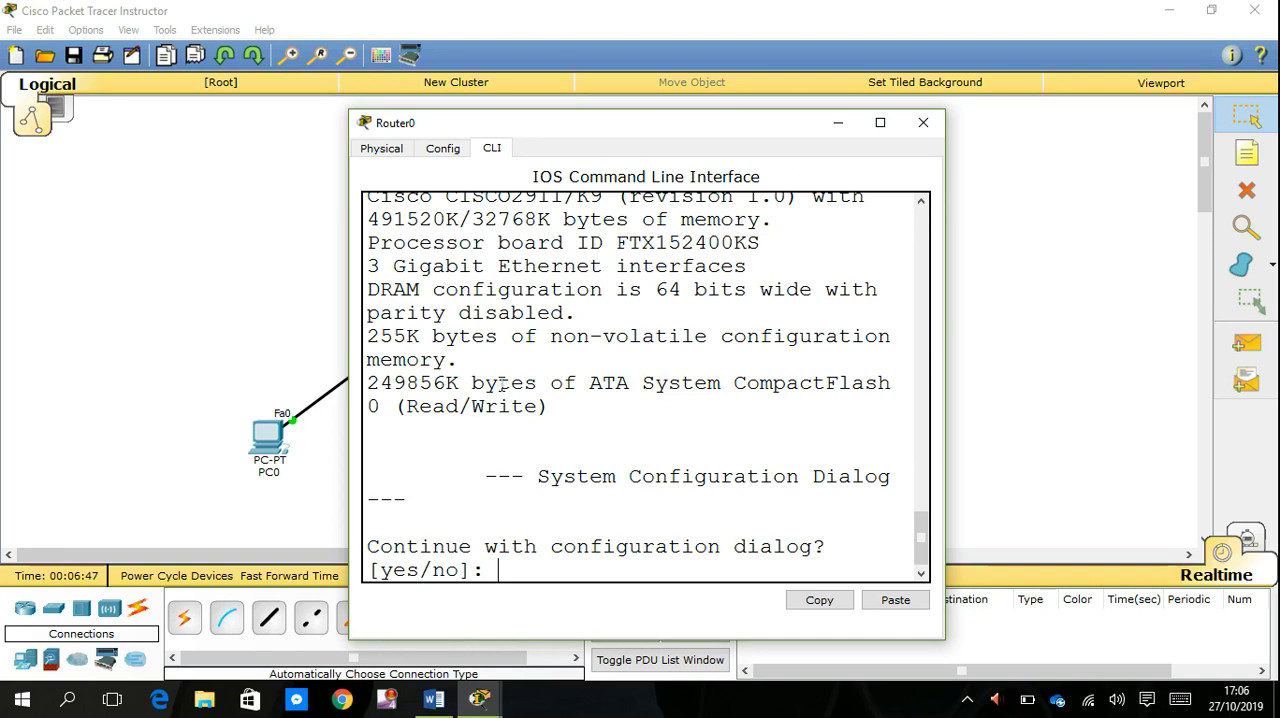
key("Return")
key("Return")
key("Return")
type("no")
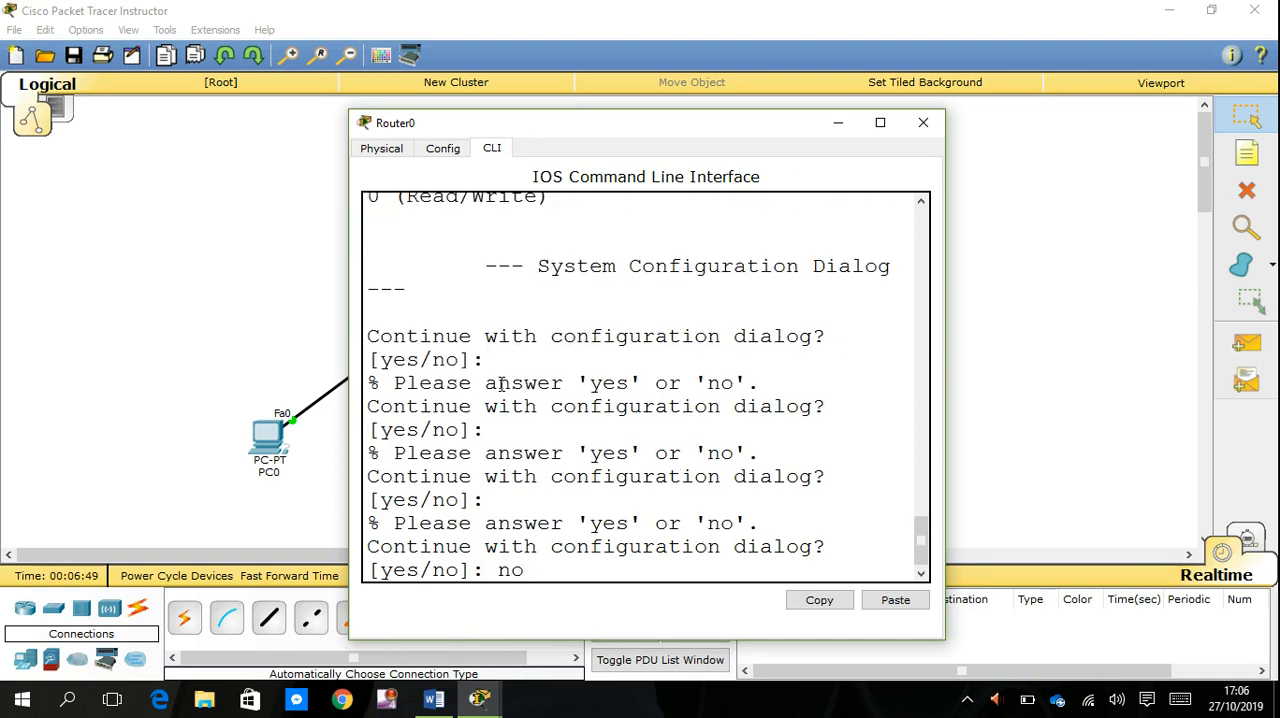
key("Return")
key("Return")
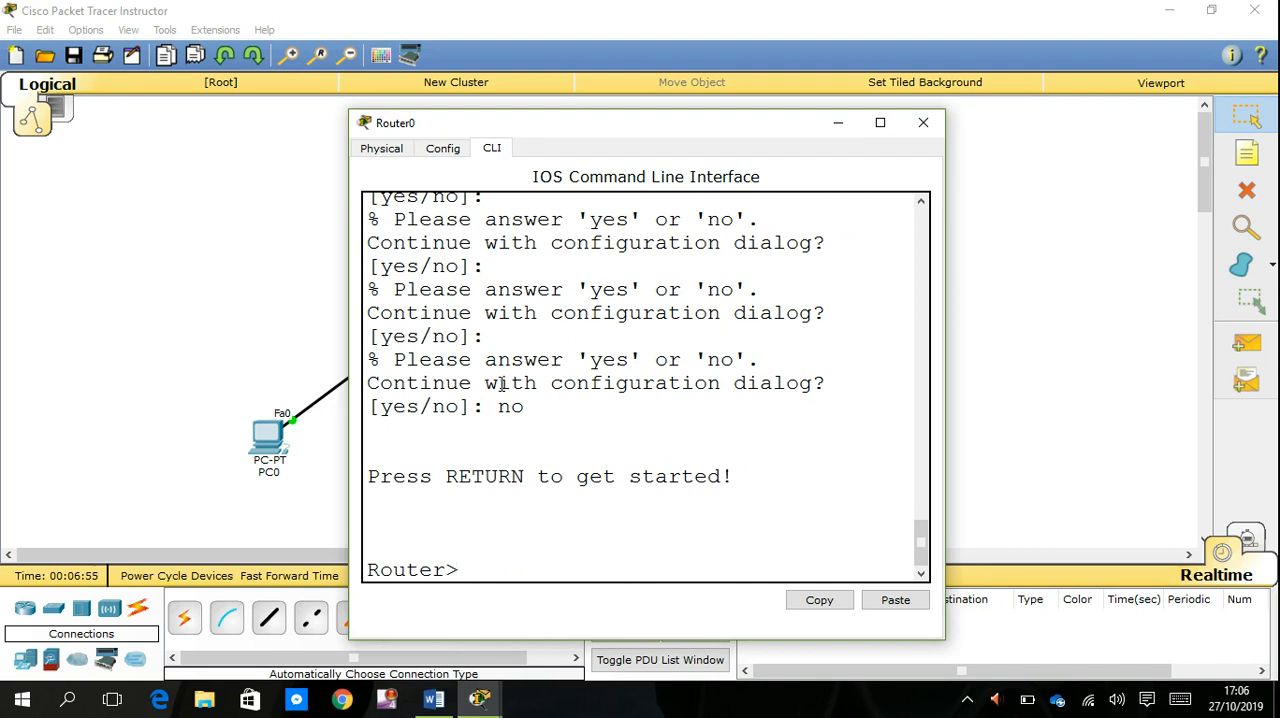
- Enter privileged mode with en and global configuration mode with conf t on Router0
type("en")
key("Return")
type("conf t")
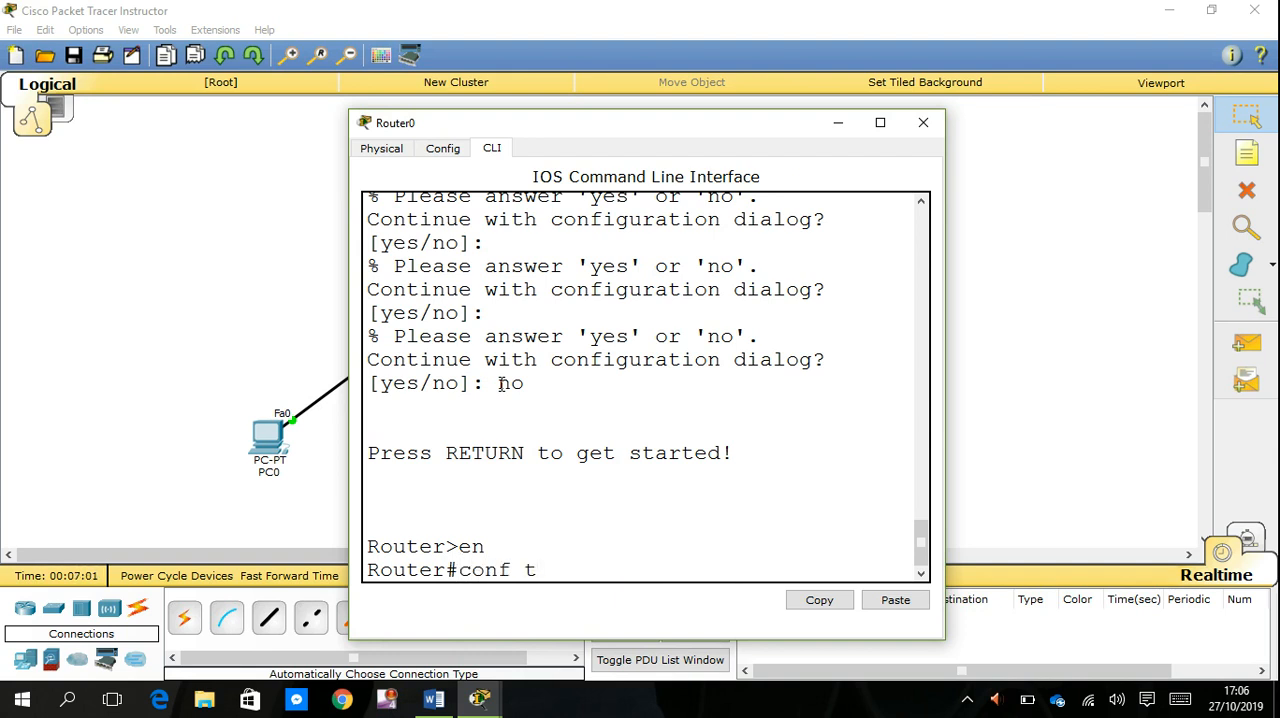
key("Return")
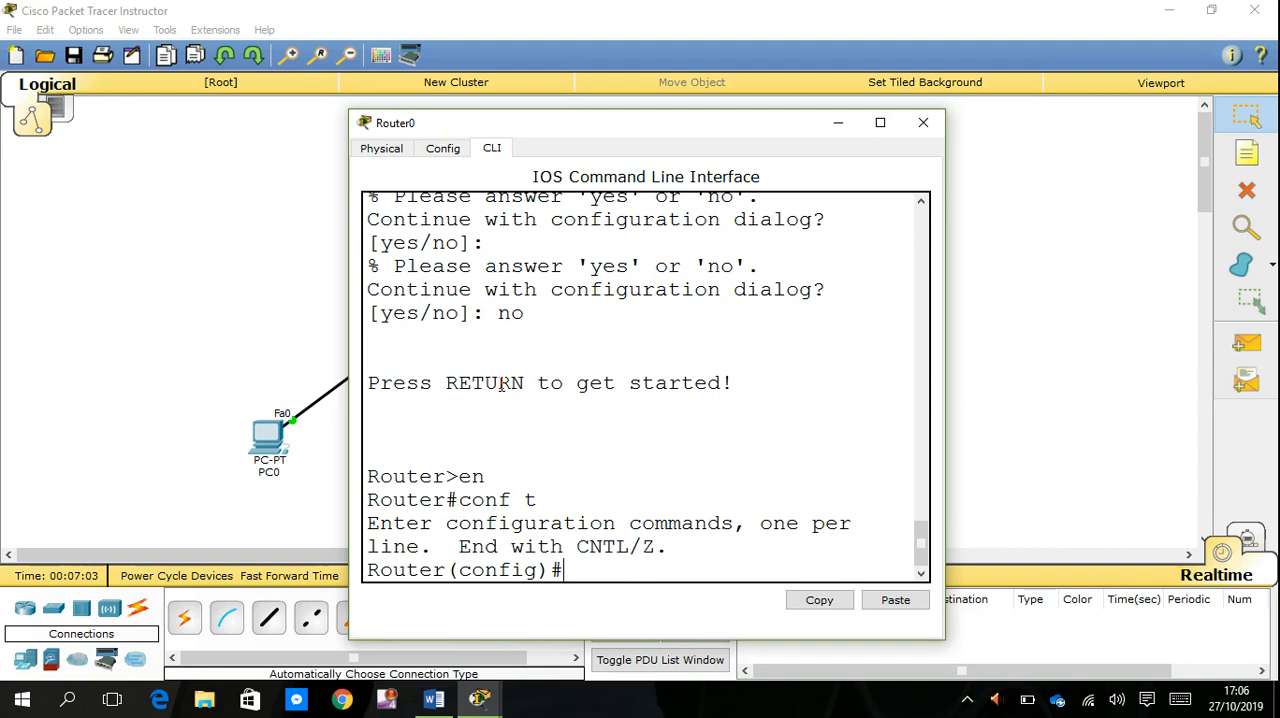
- Begin the command int fa, and uncover the topology and shift the router slightly upward to check its port label
type("int fa")
left_click_drag(693, 134, 913, 196)
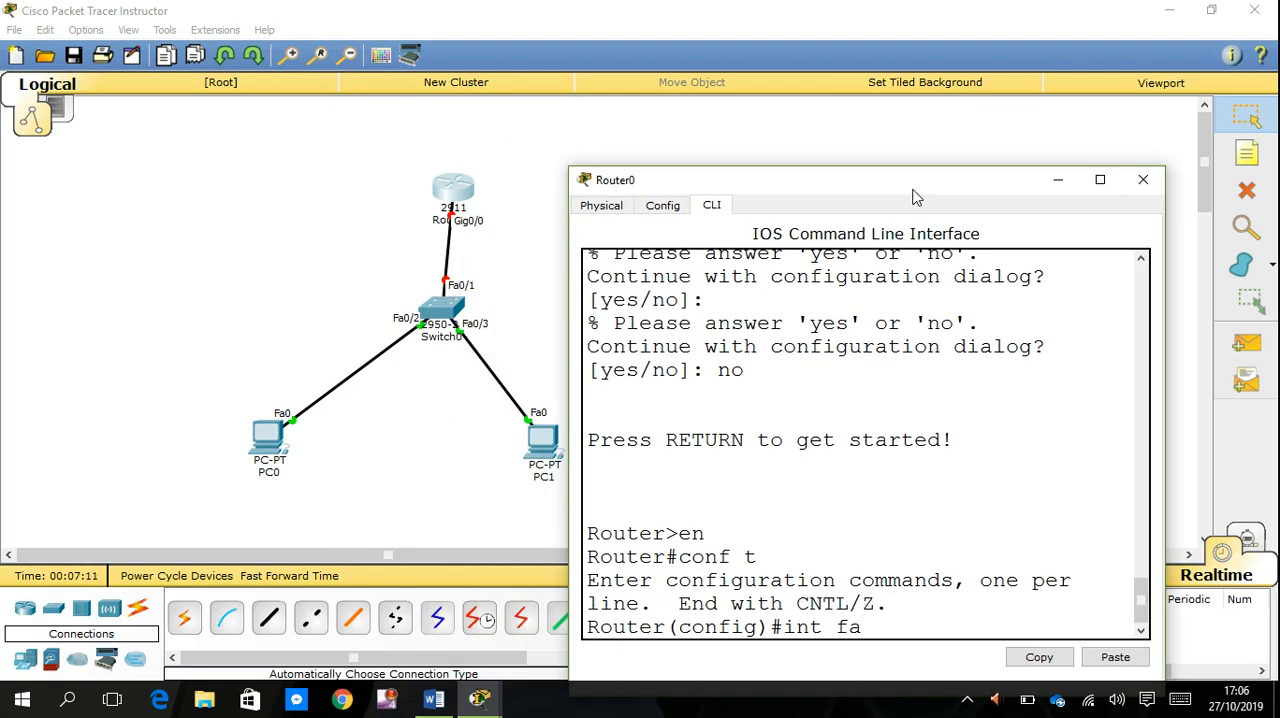
left_click_drag(913, 196, 906, 192)
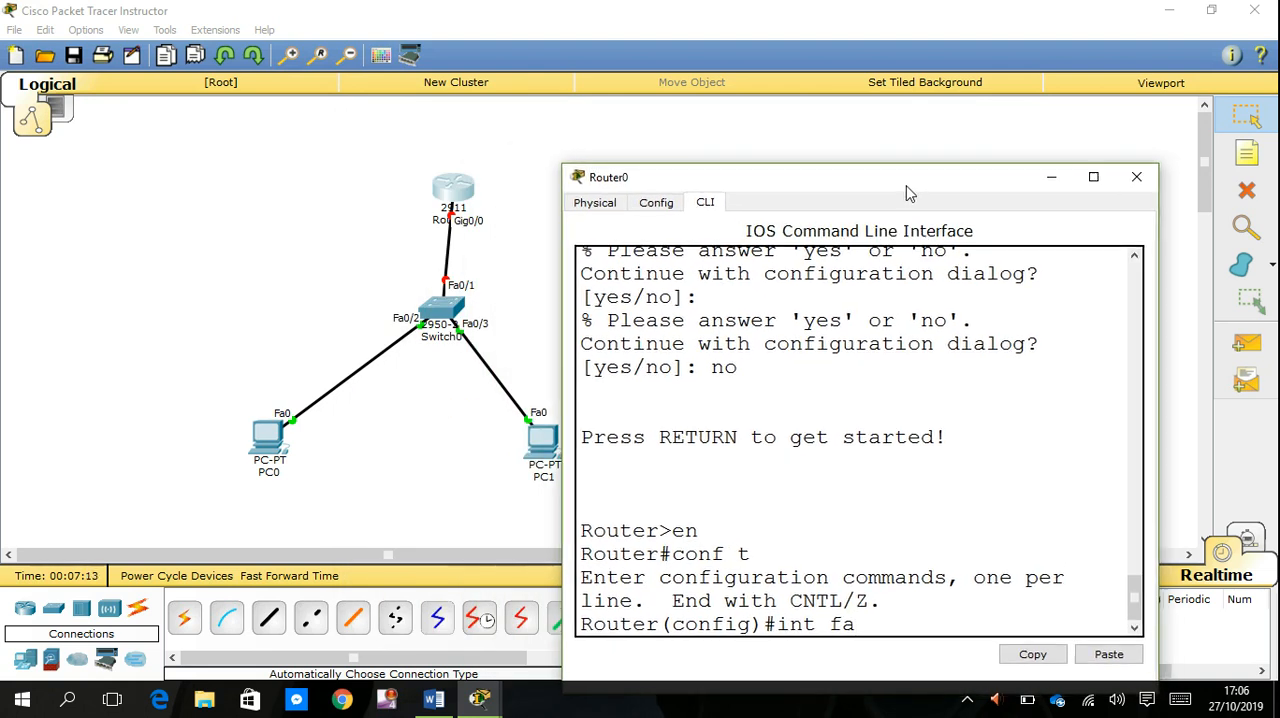
left_click(470, 167)
mouse_move(458, 193)
left_mouse_down()
mouse_move(378, 155)
mouse_move(311, 155)
mouse_move(452, 172)
left_mouse_up()
- Correct the unfinished command on Router0 to int gi0/0 and enter that interface's configuration mode
mouse_move(488, 702)
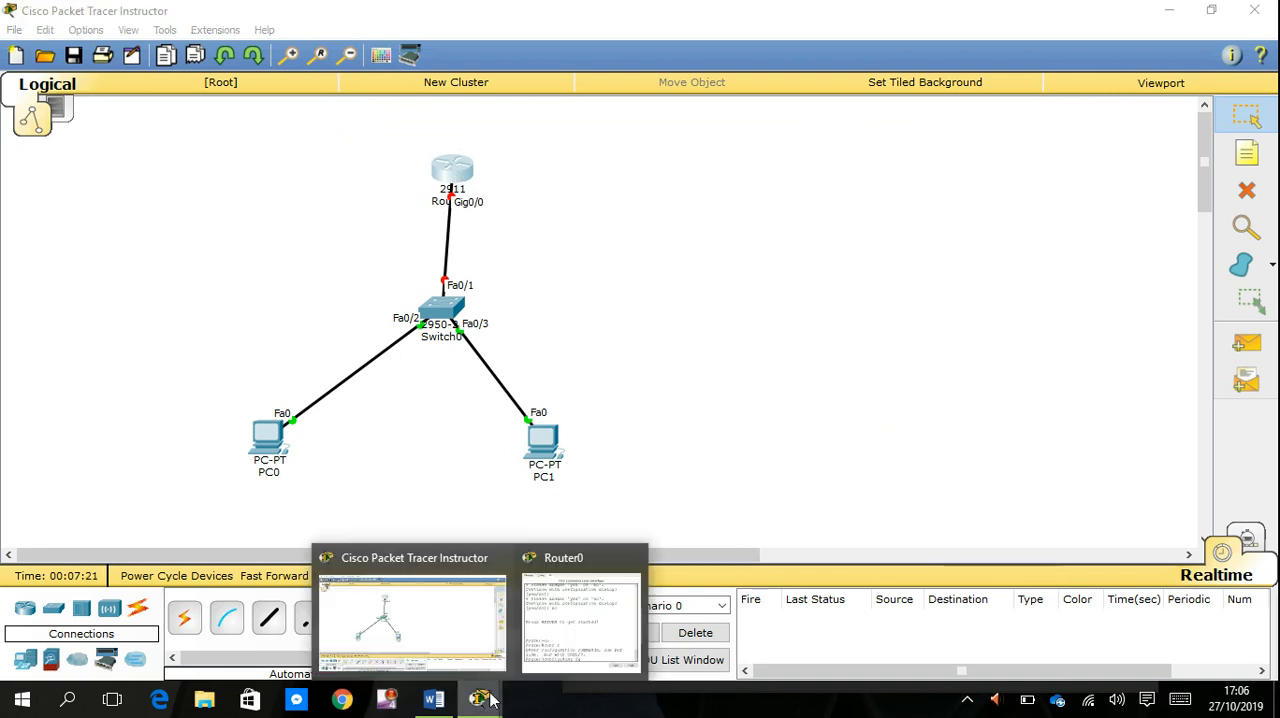
left_click(565, 640)
key("BackSpace")
key("BackSpace")
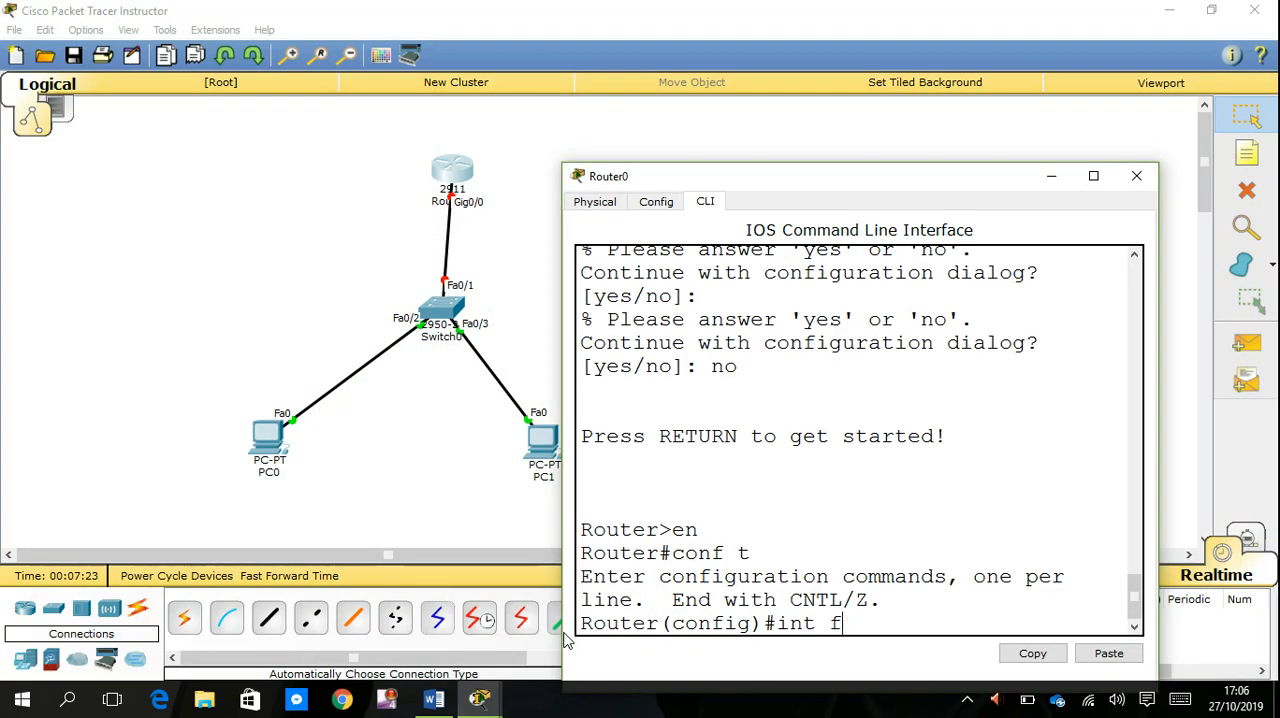
type("gi0/0")
key("Return")
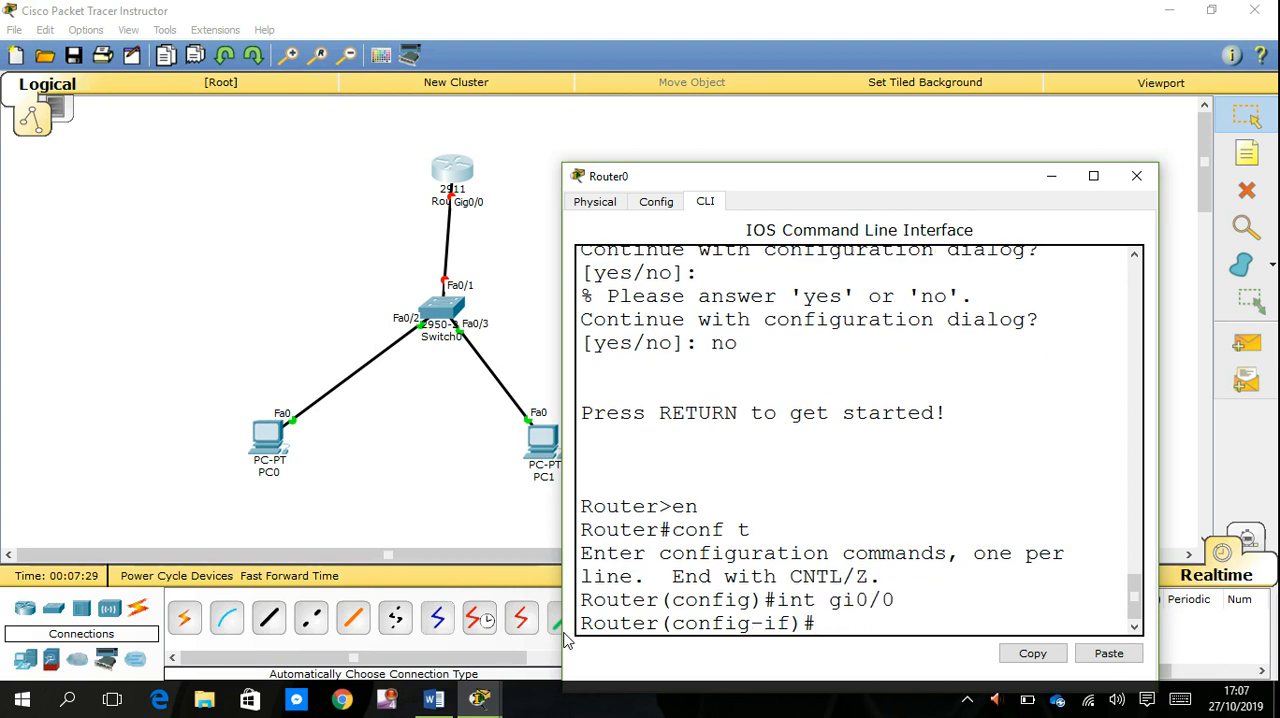
key("Return")
- Assign IP address 192.168.16.1 with subnet mask 255.255.255.0 to the gi0/0 interface using ip add
type("ip ad")
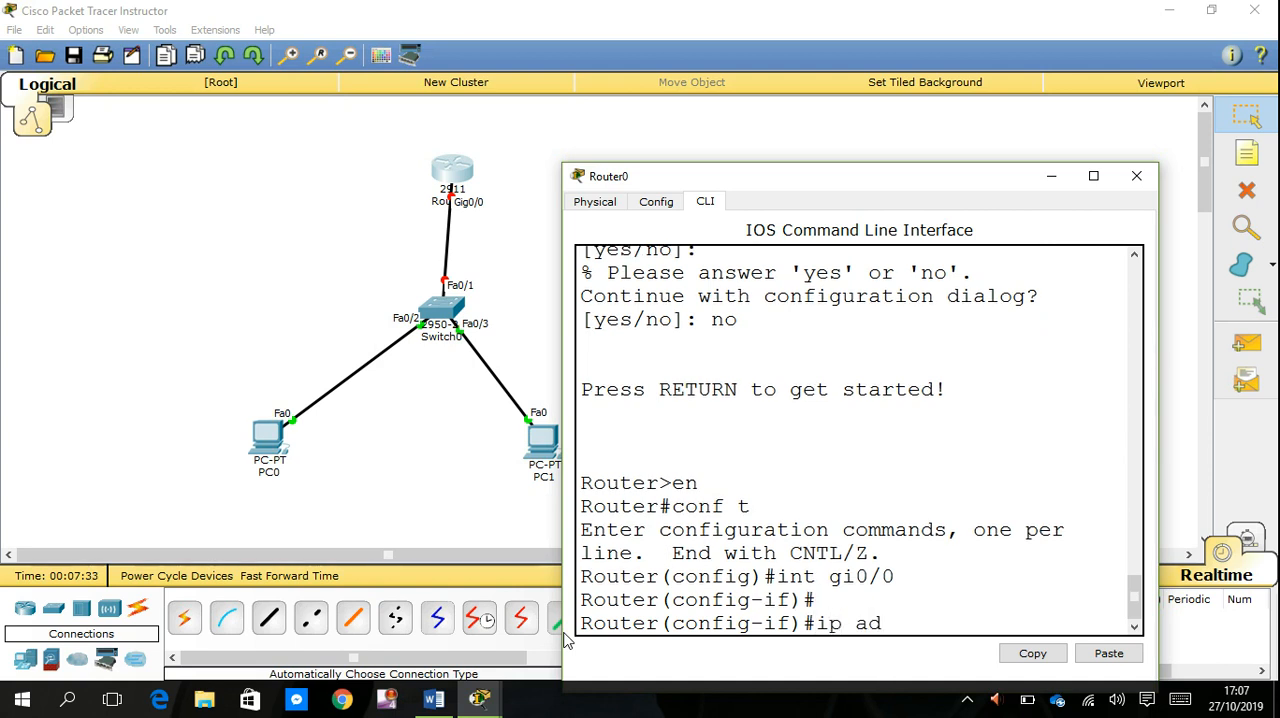
type("d 192.168.16.1")
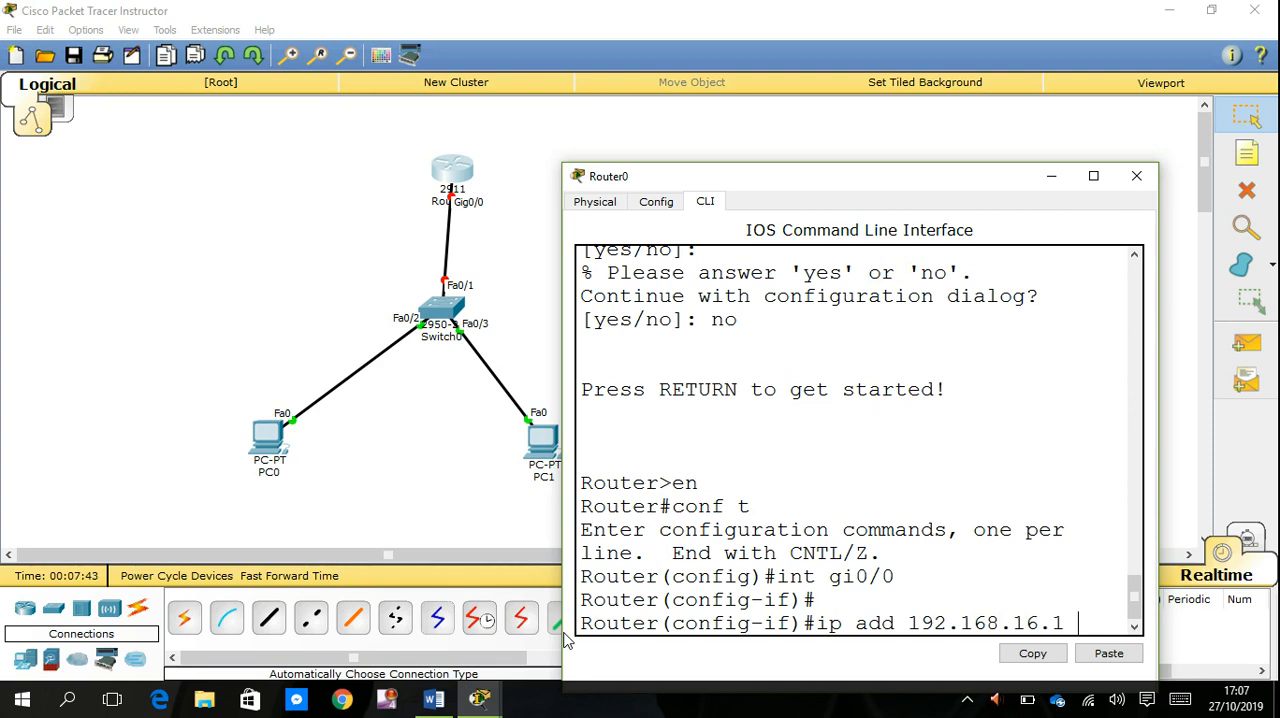
type(" 255.25")
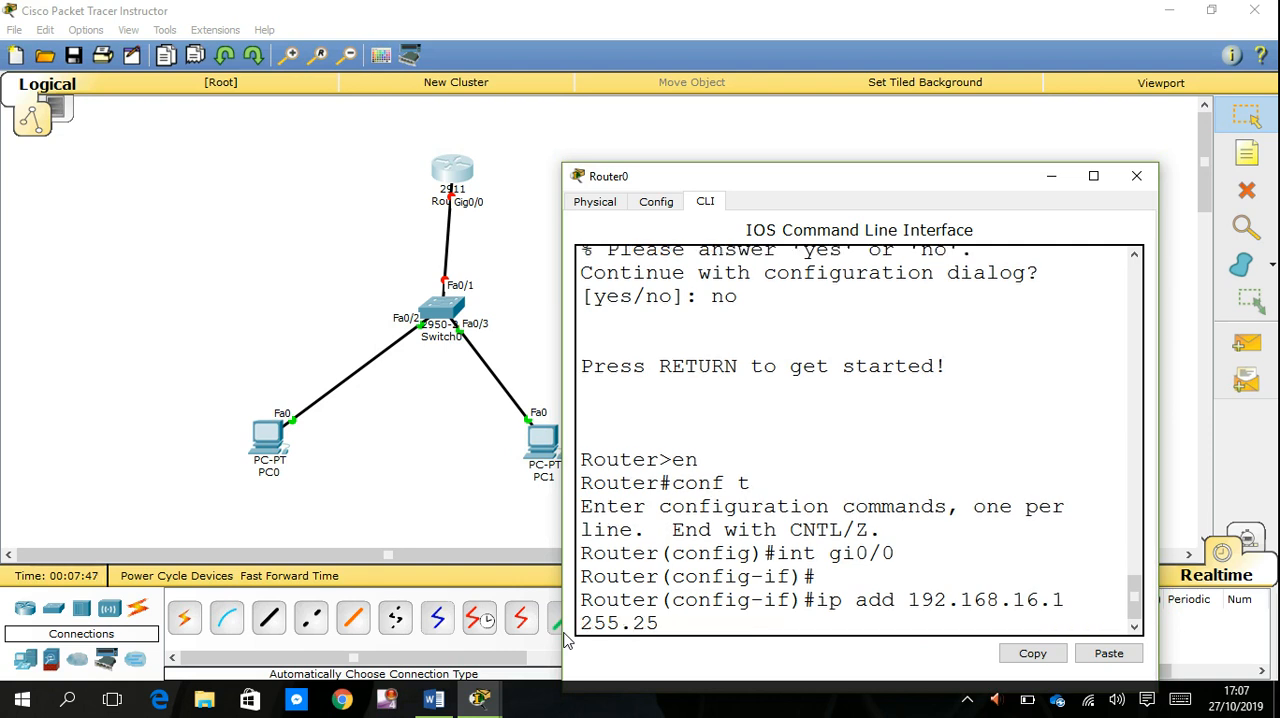
type("5.255.0")
key("Return")
key("Return")
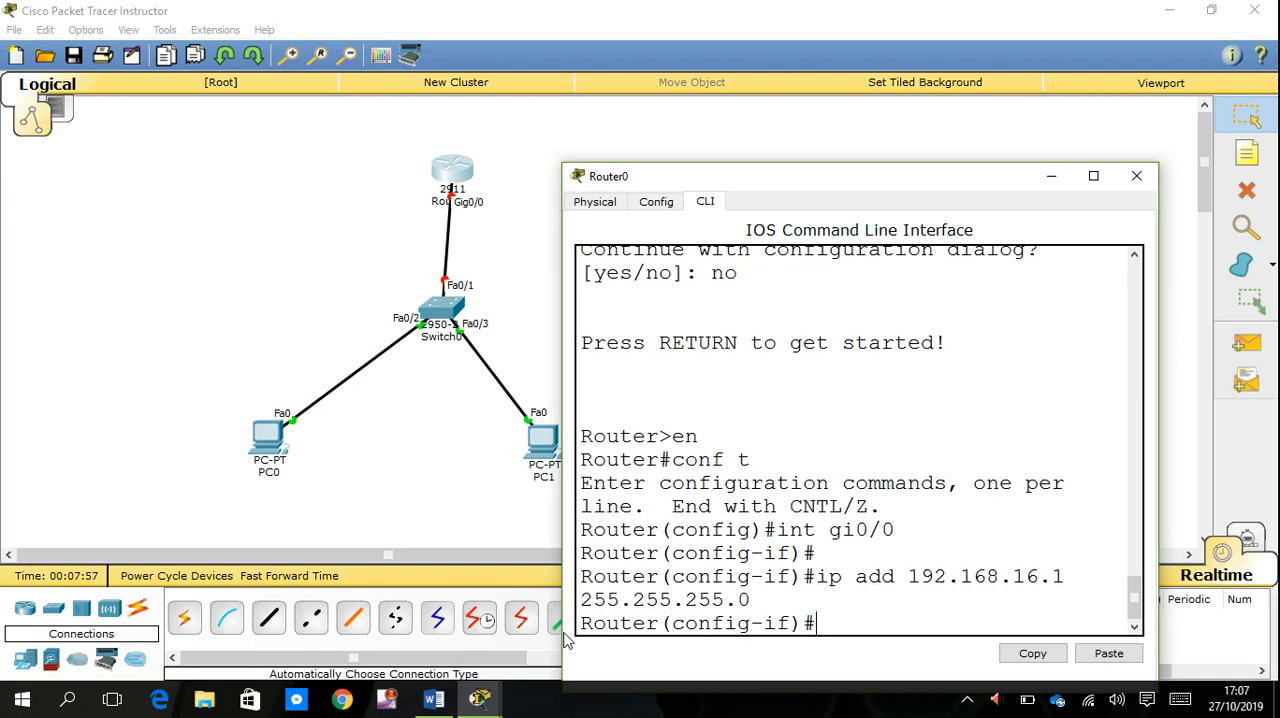
key("Return")
key("Return")
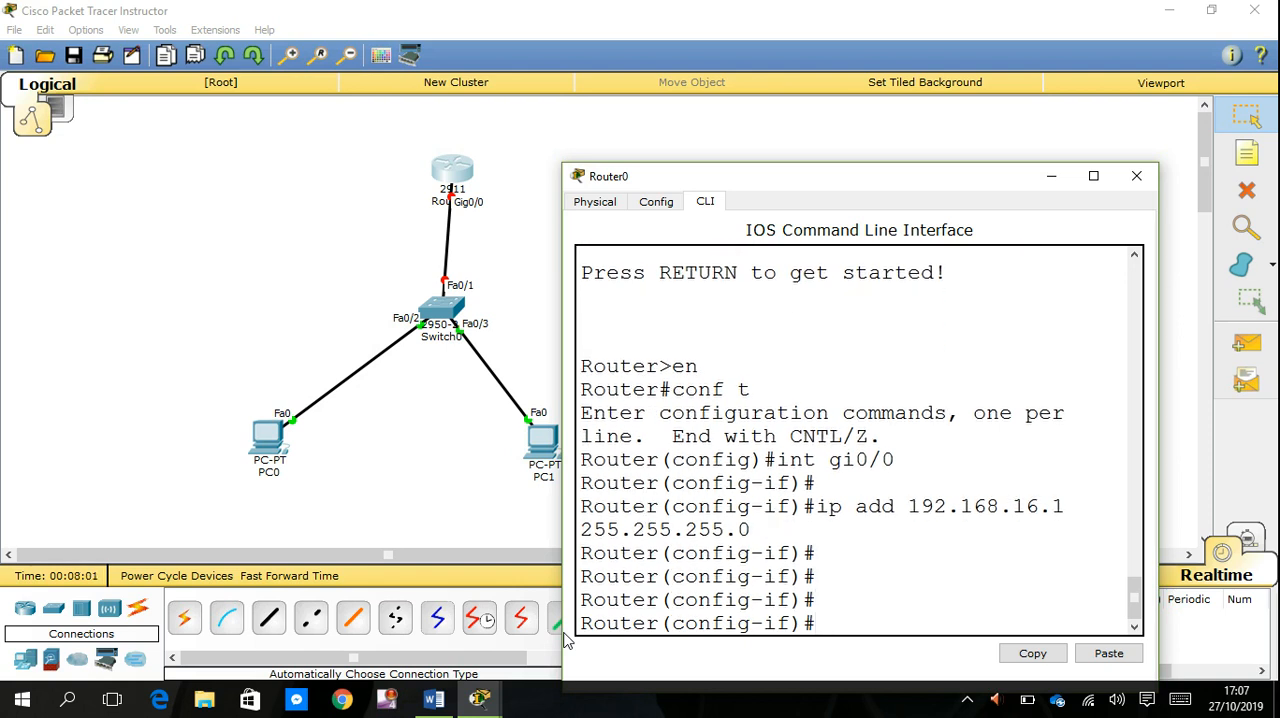
- Enable the gi0/0 interface with the no sh command
type("no sh")
key("Return")
key("Return")
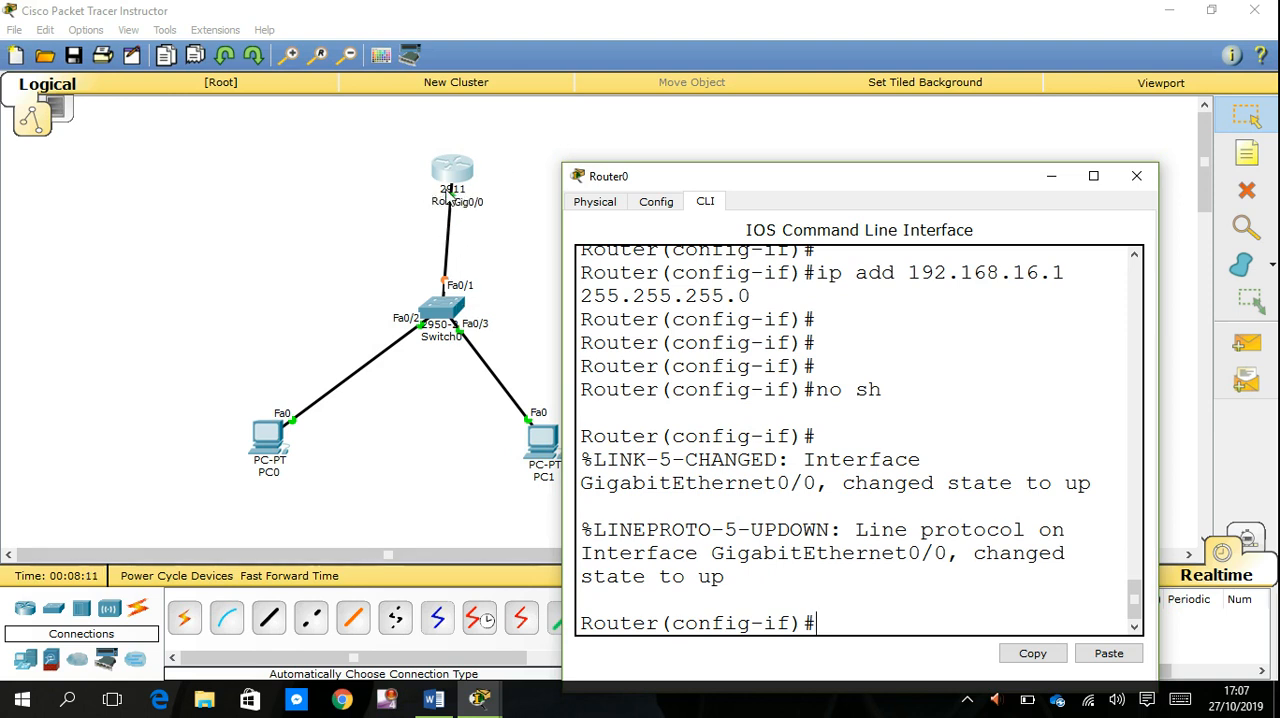
- Leave the gi0/0 interface mode on Router0 with exi and end global configuration to return to privileged EXEC mode
left_click(530, 279)
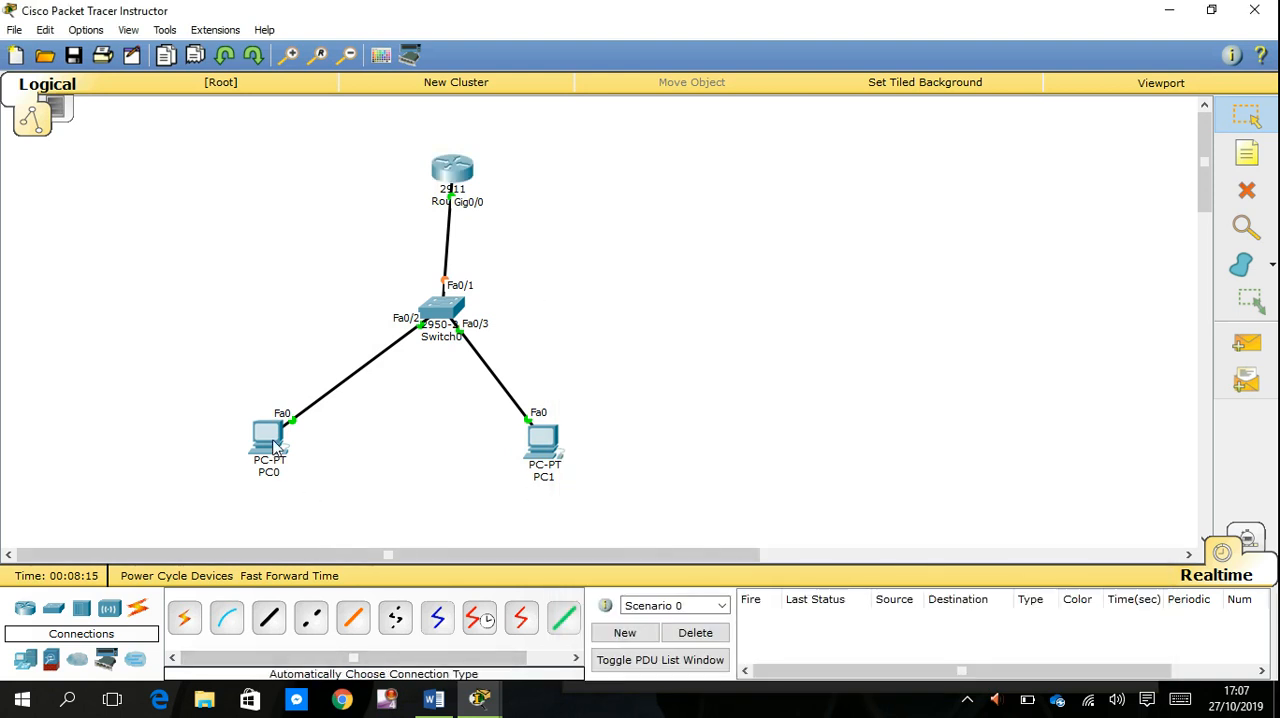
mouse_move(479, 700)
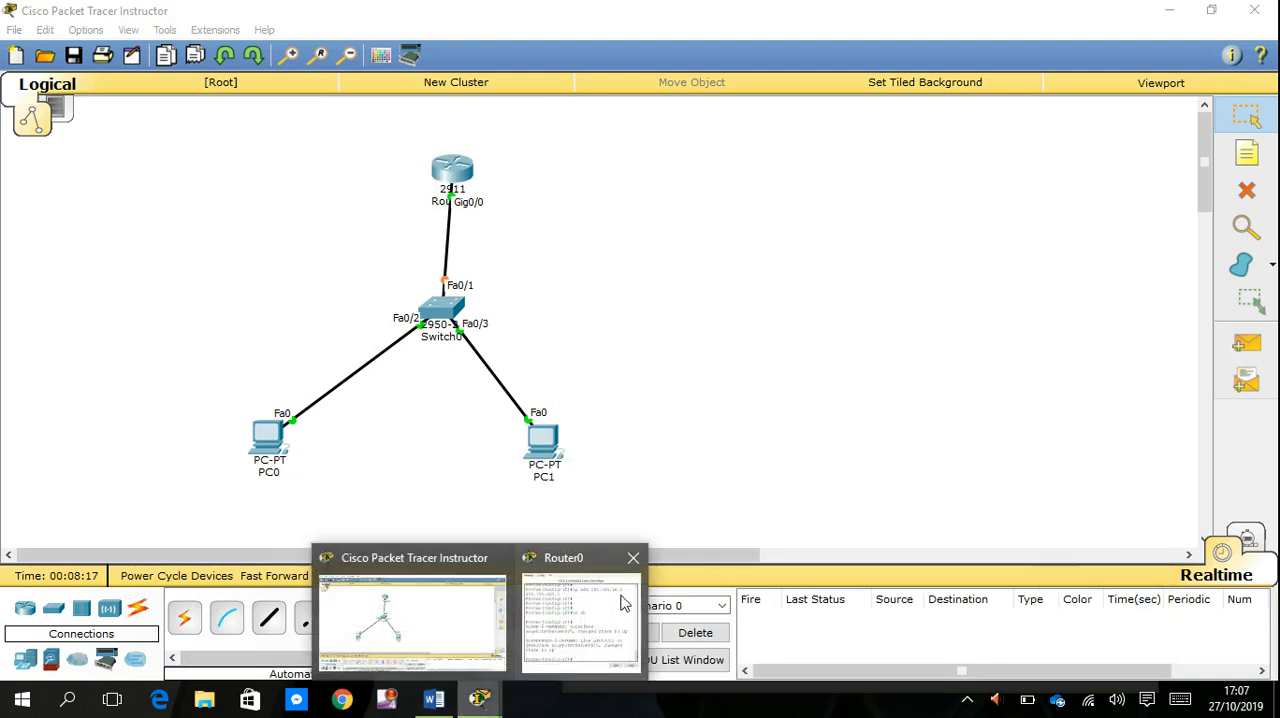
left_click(596, 606)
type("e")
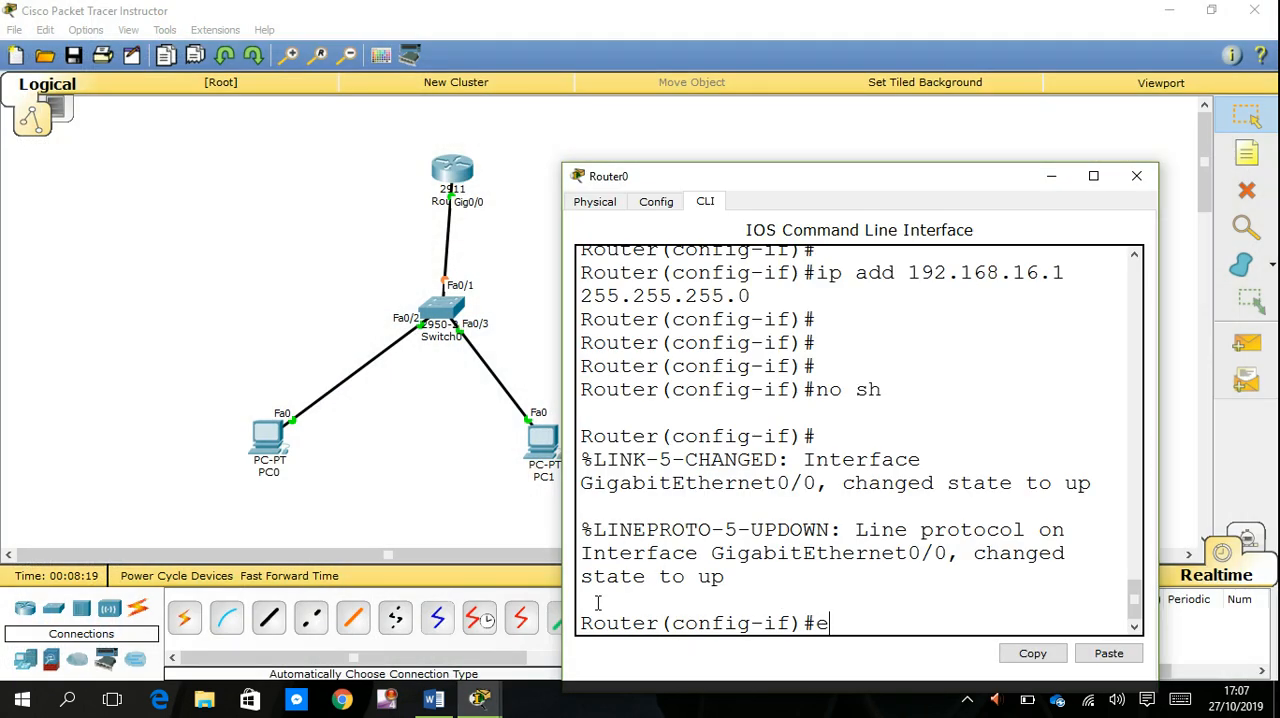
type("xi")
key("Return")
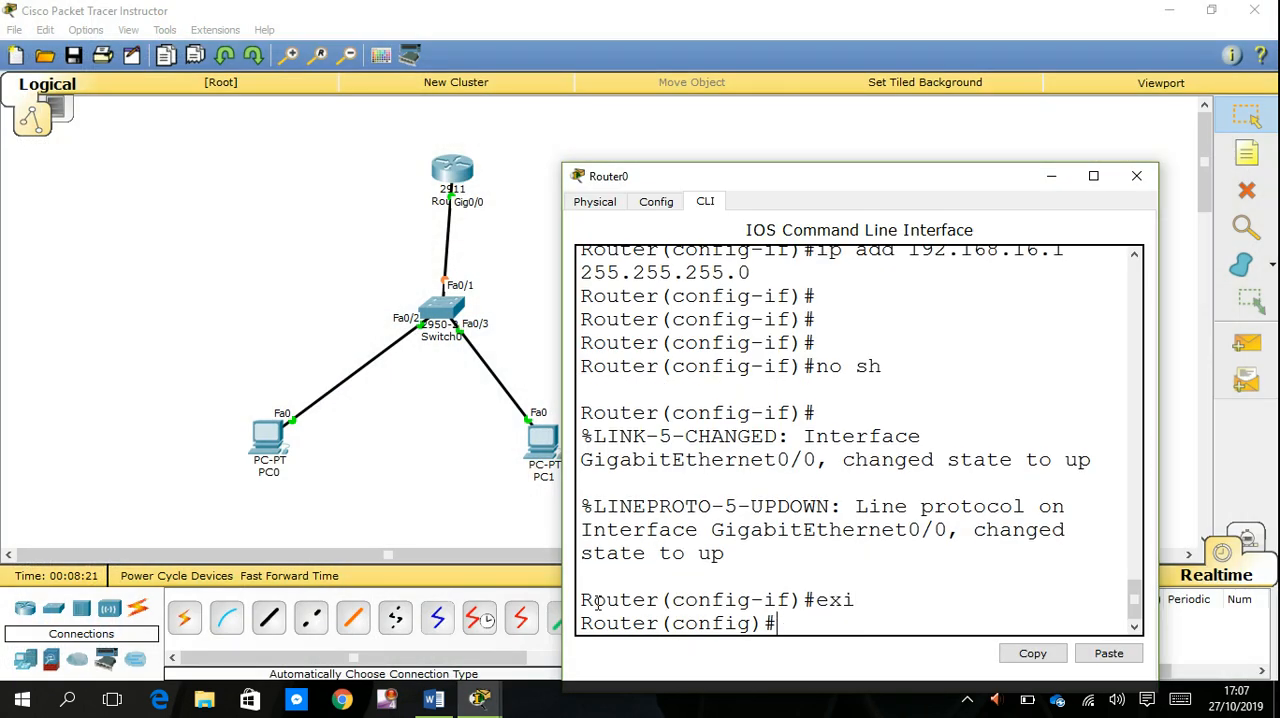
key("Return")
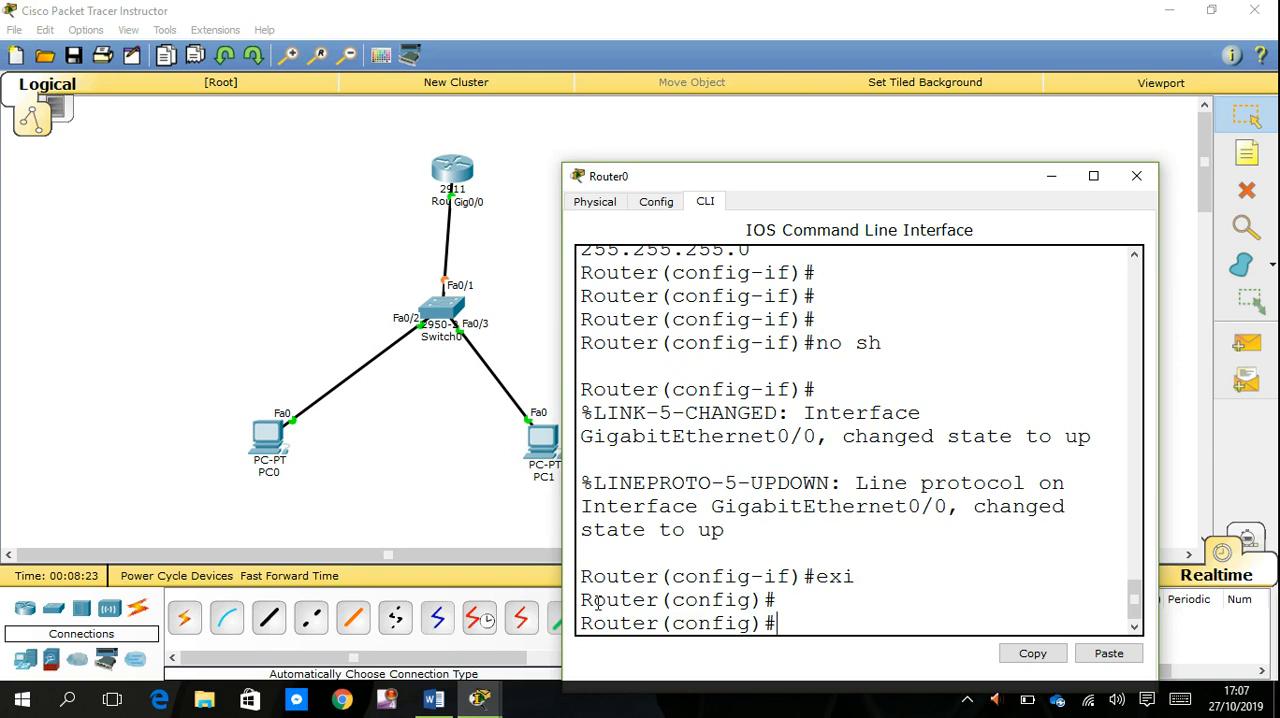
key("ctrl+z")
key("Return")
key("Return")
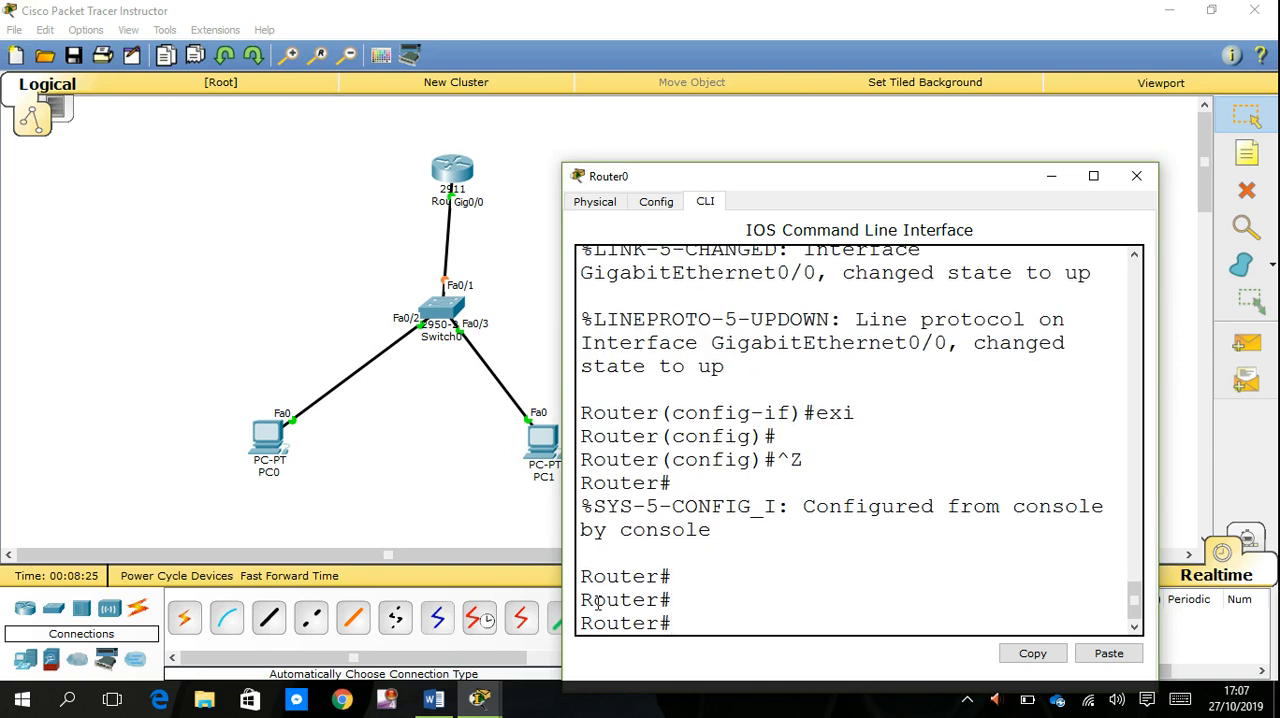
- Open PC0's IP Configuration, try DHCP addressing, and switch the IPv4 setting back to Static
left_click(445, 471)
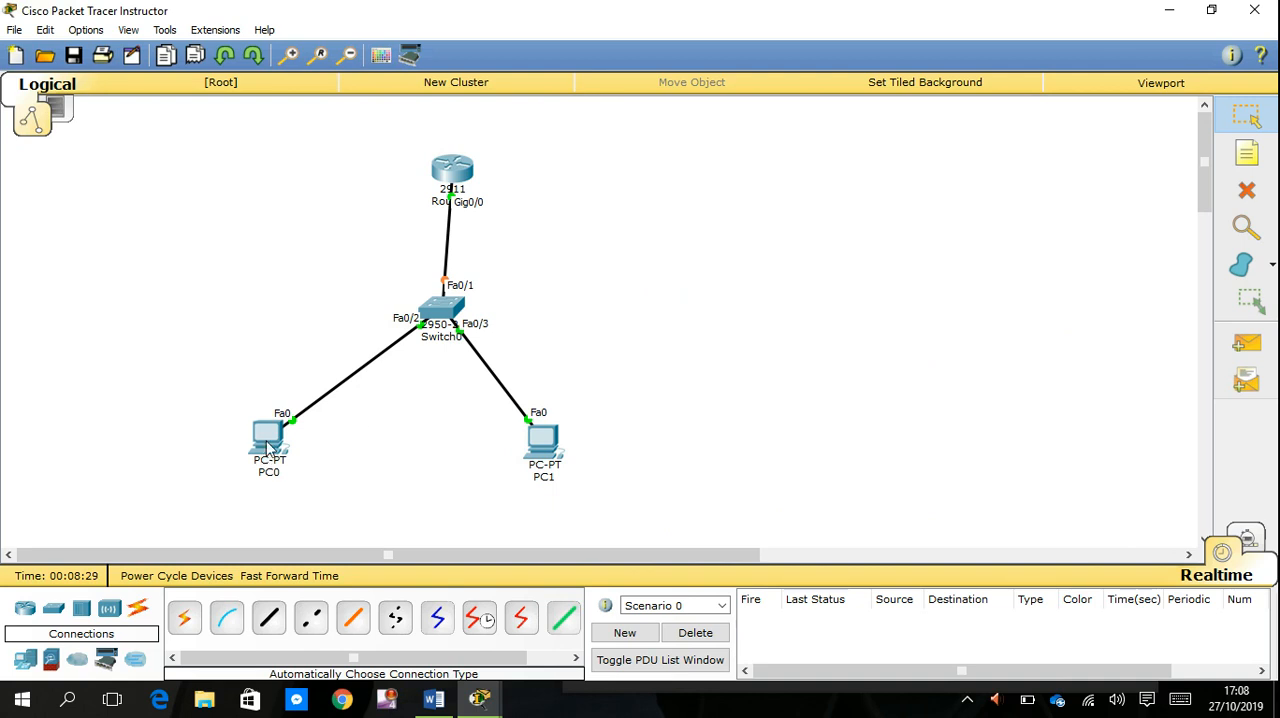
left_click(268, 437)
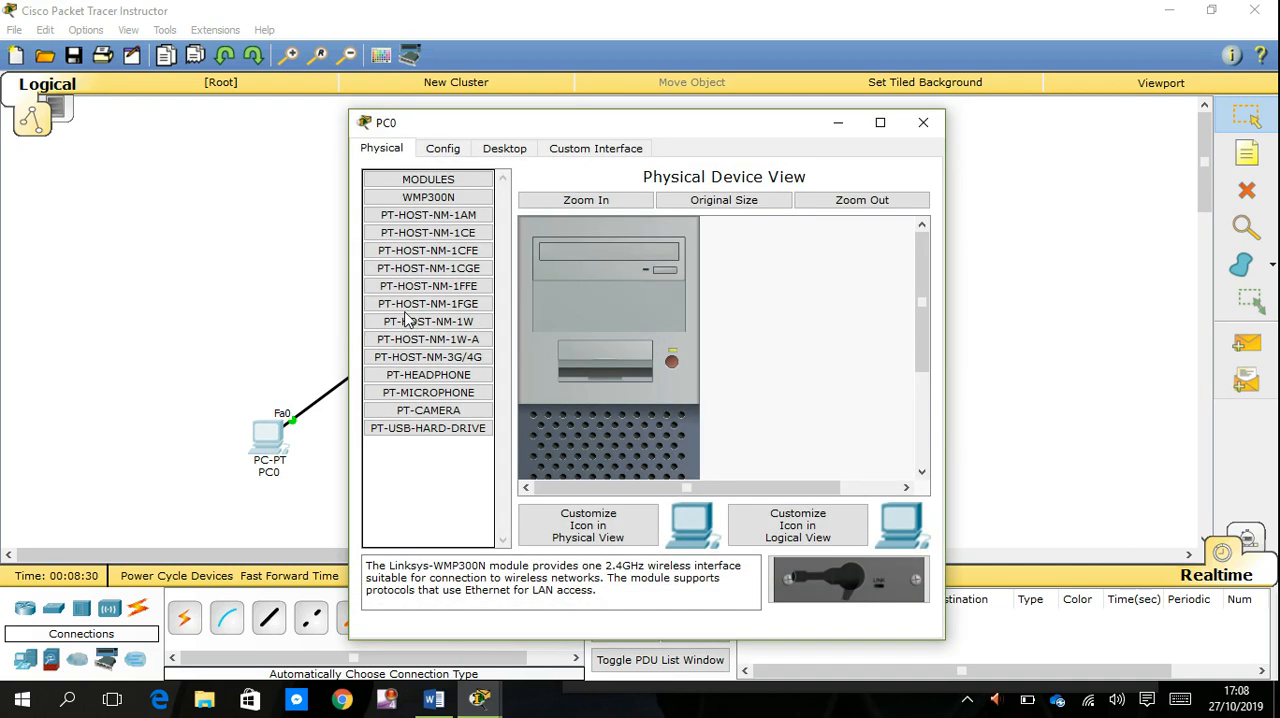
left_click(507, 150)
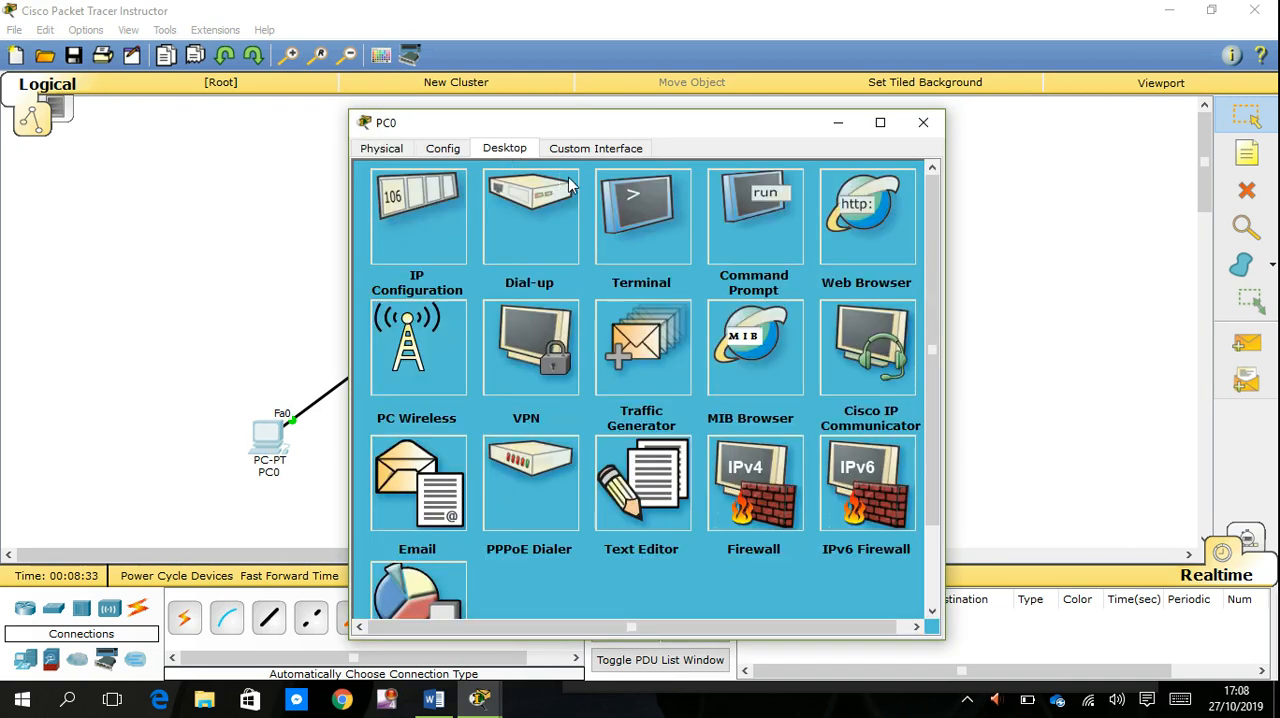
left_click(429, 227)
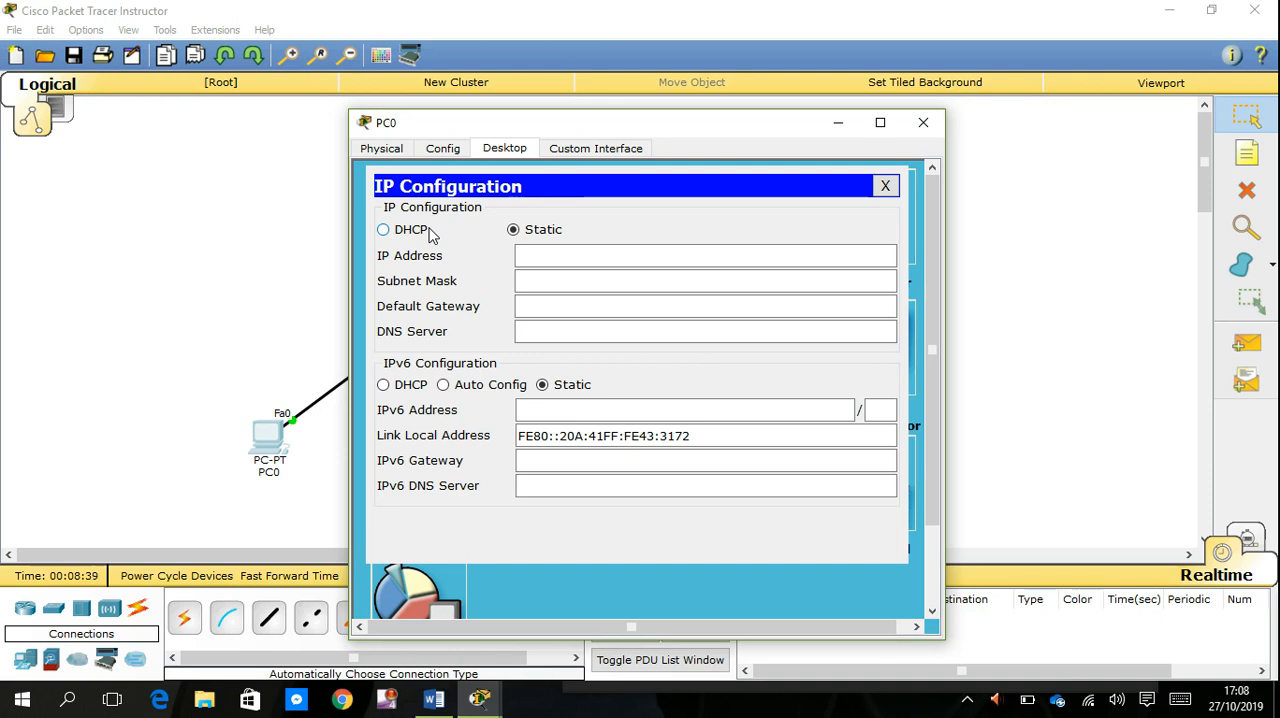
left_click(415, 235)
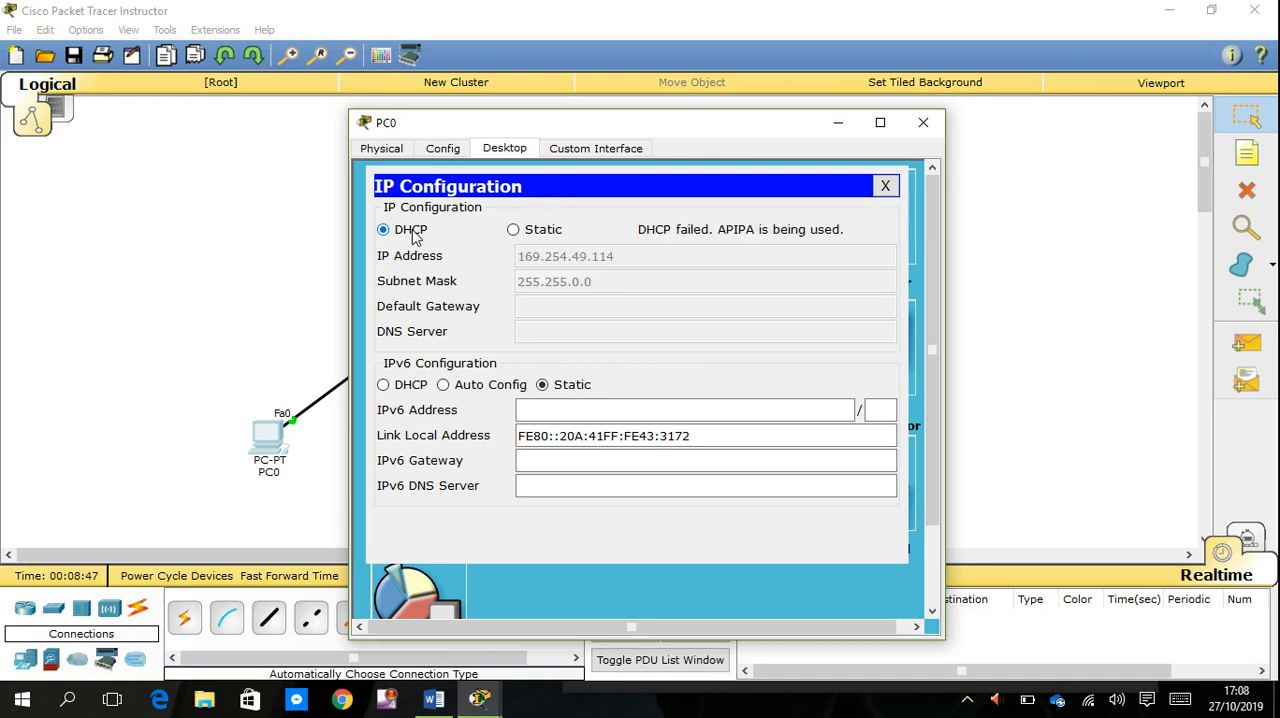
left_click(513, 230)
- Set PC0's static IP address to 192.168.16.2 with subnet mask 255.255.255.0
left_click(526, 253)
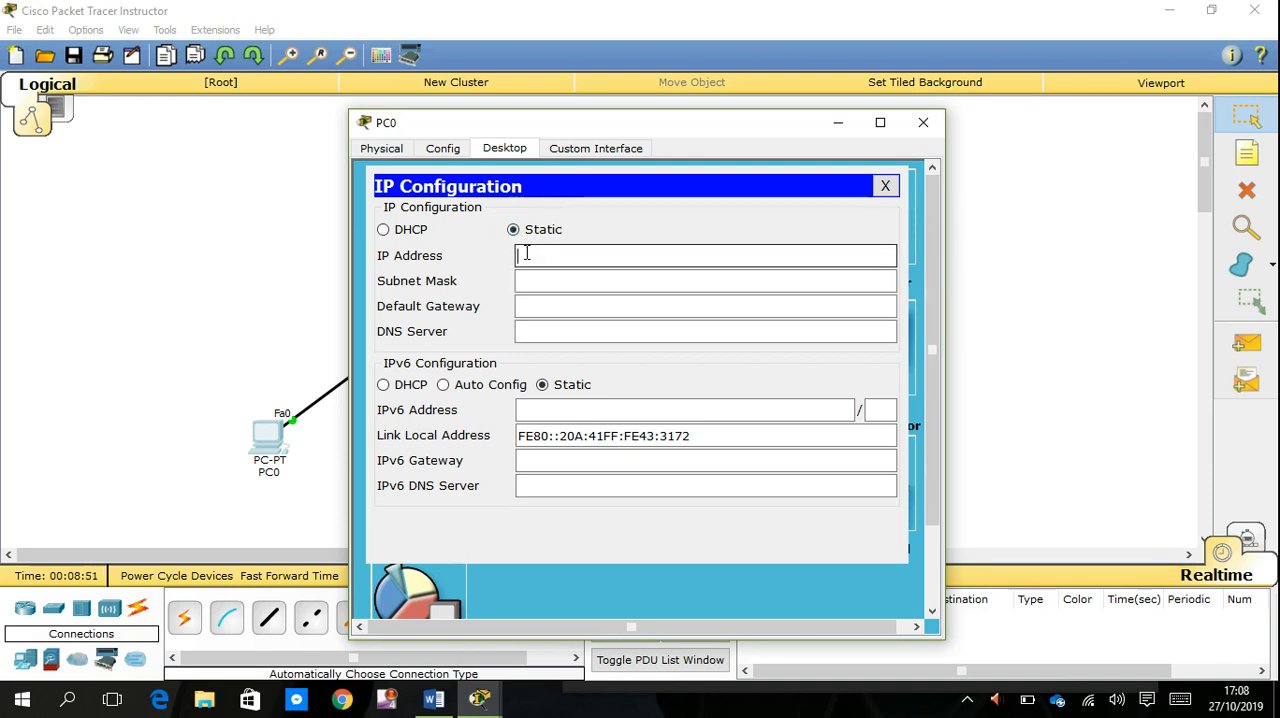
type("192.168.16.2")
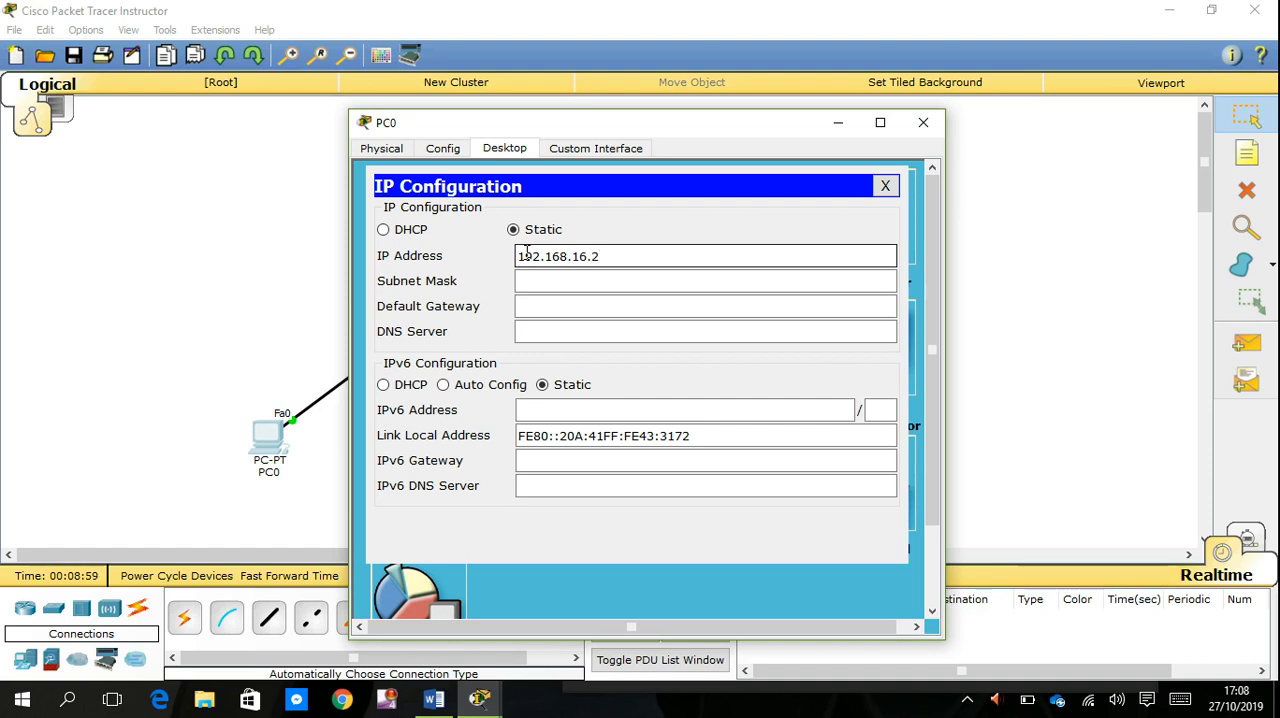
key("Tab")
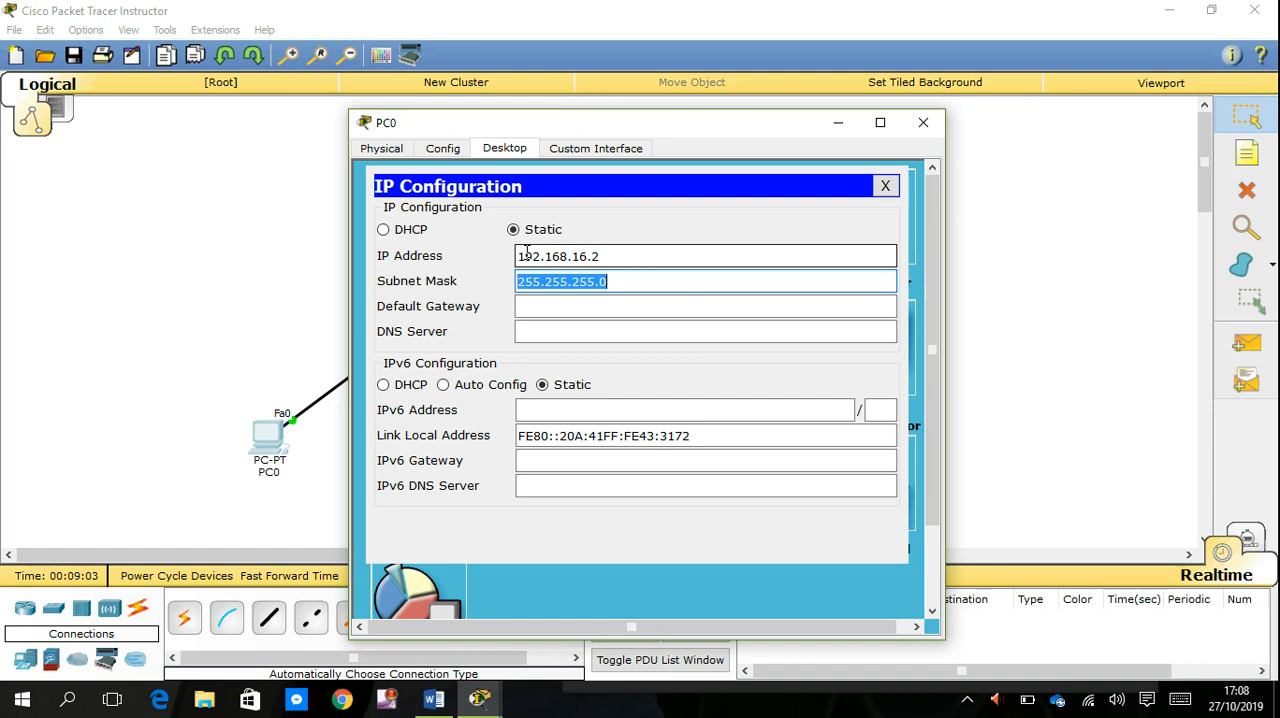
- Set PC0's default gateway to 192.168.16.1 and return to the topology
key("Tab")
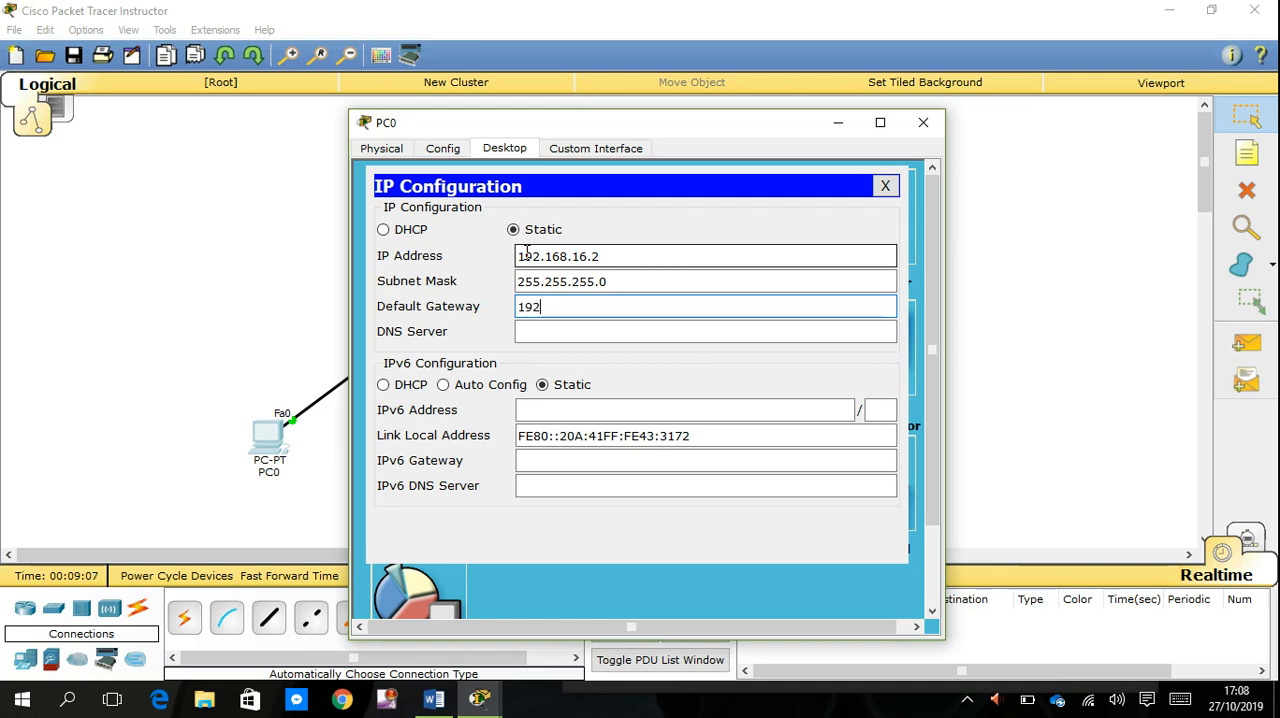
type("192.168.16")
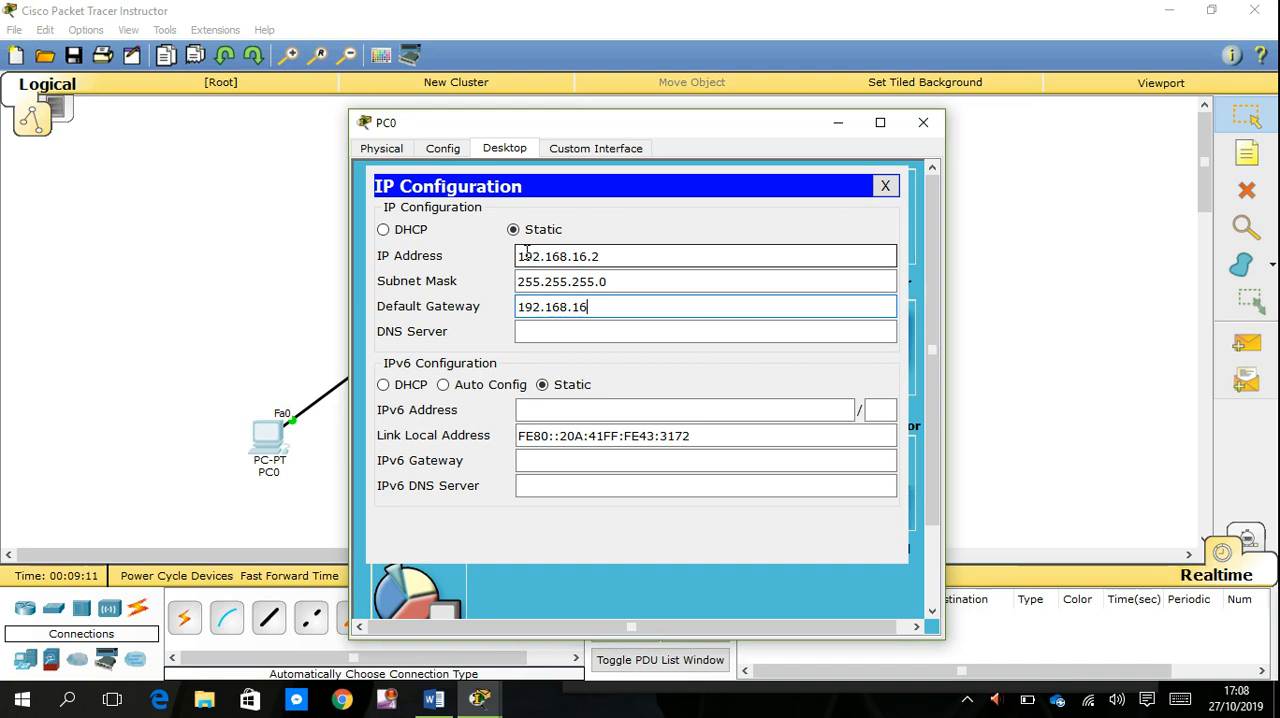
type(".1")
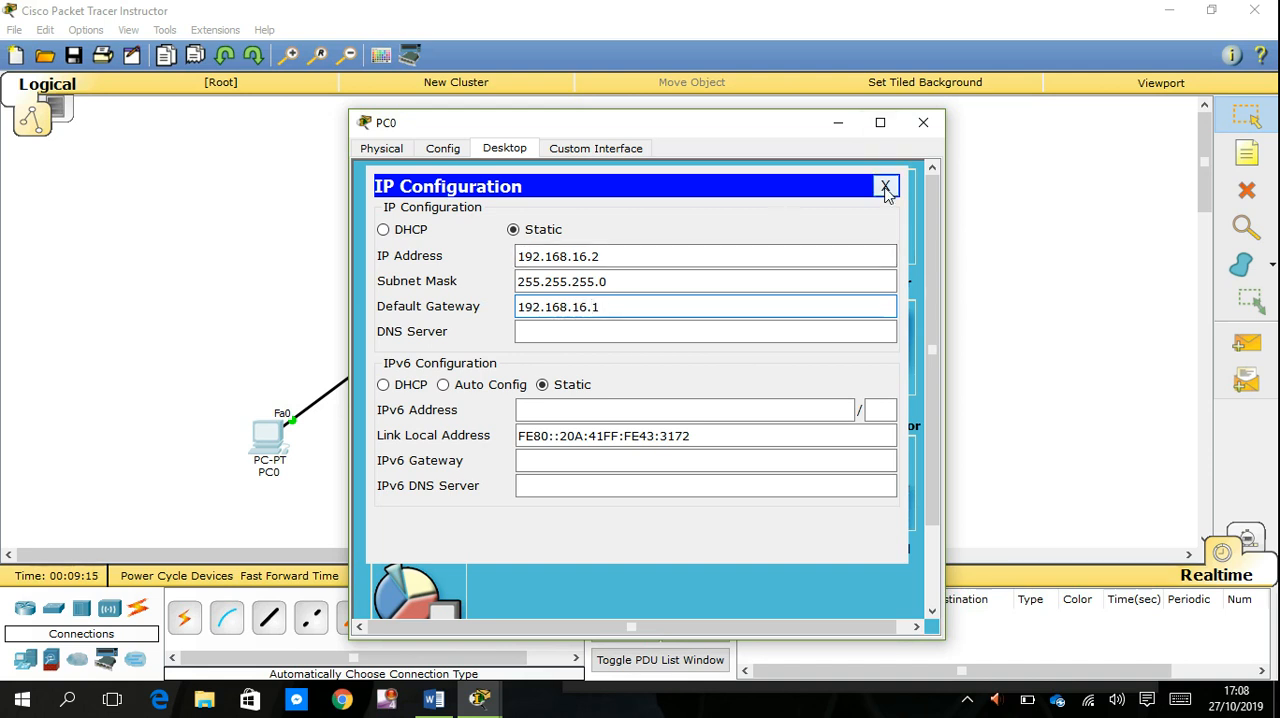
left_click(972, 186)
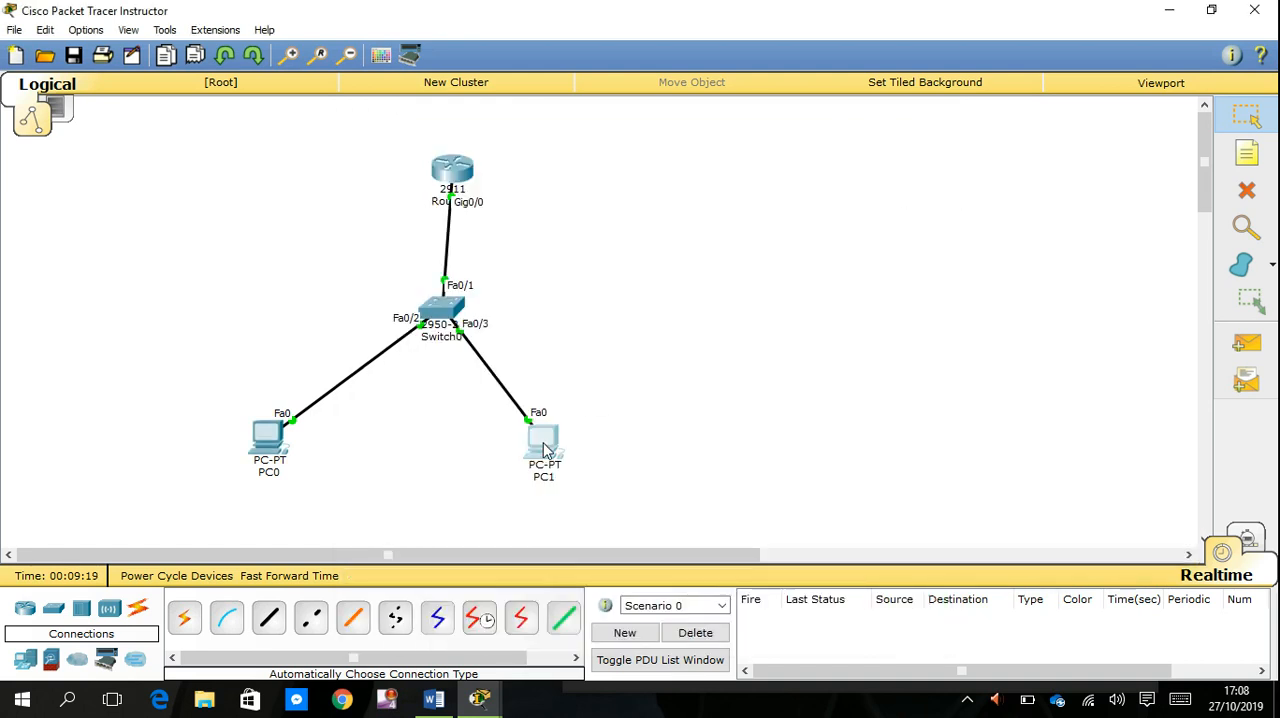
- Open PC1's IP Configuration and set its static IP address to 192.168.16.3 with subnet mask 255.255.255.0
left_click(546, 450)
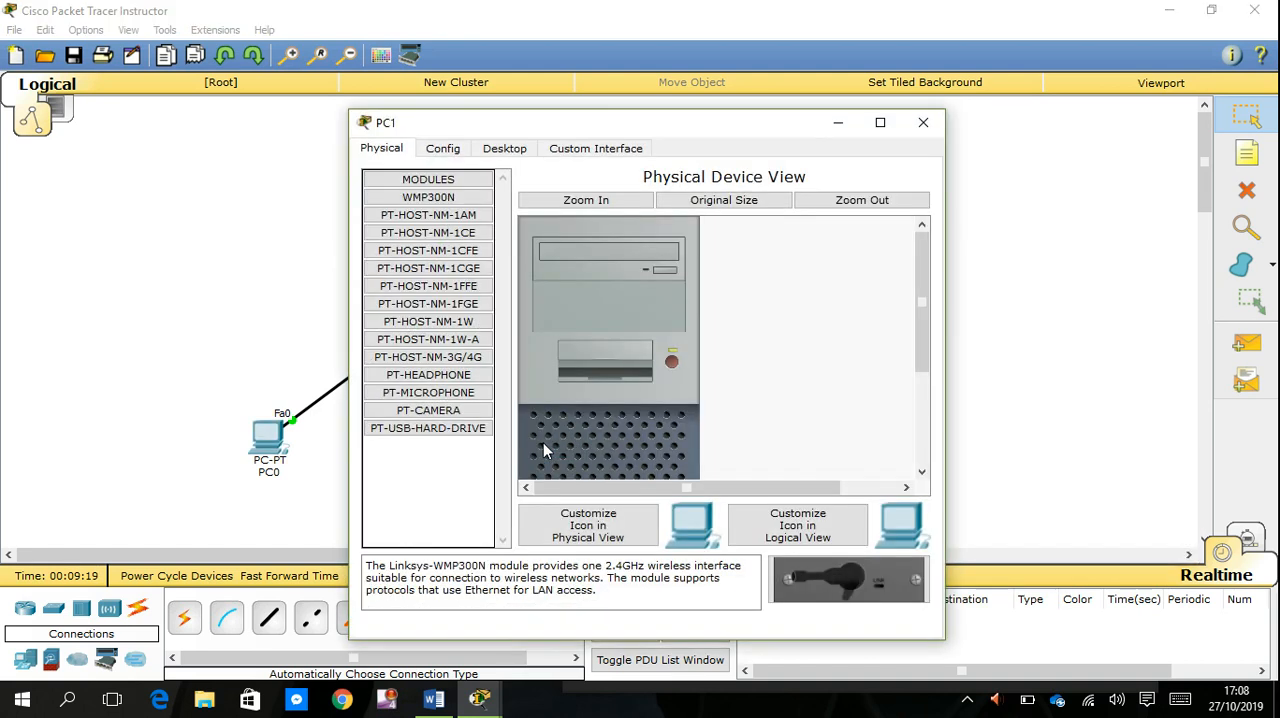
left_click(508, 150)
left_click(448, 216)
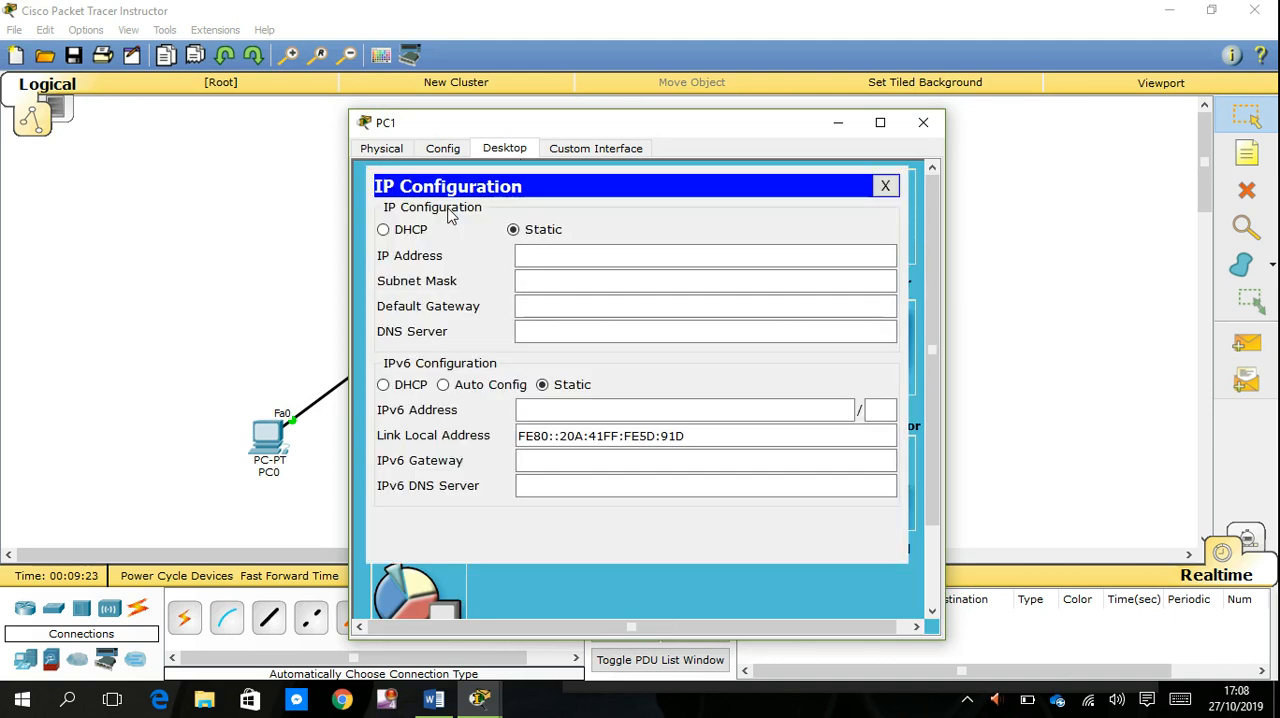
left_click(532, 255)
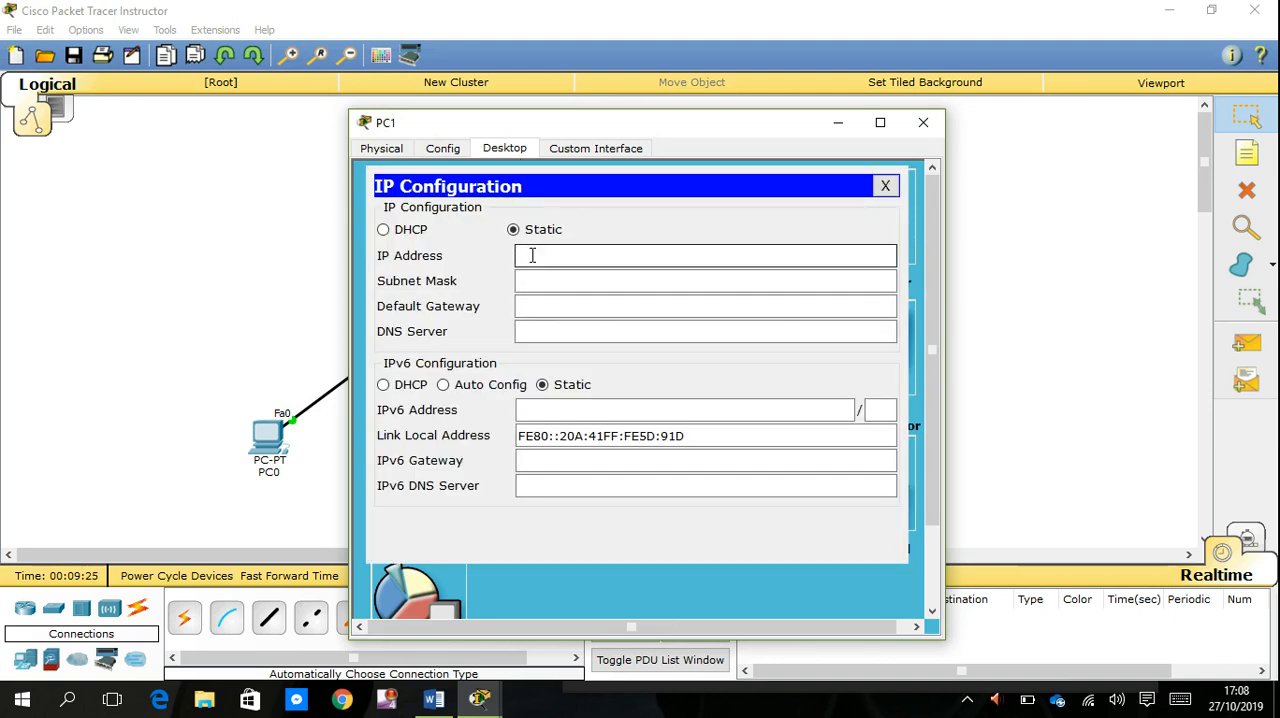
type("192.168.16.3")
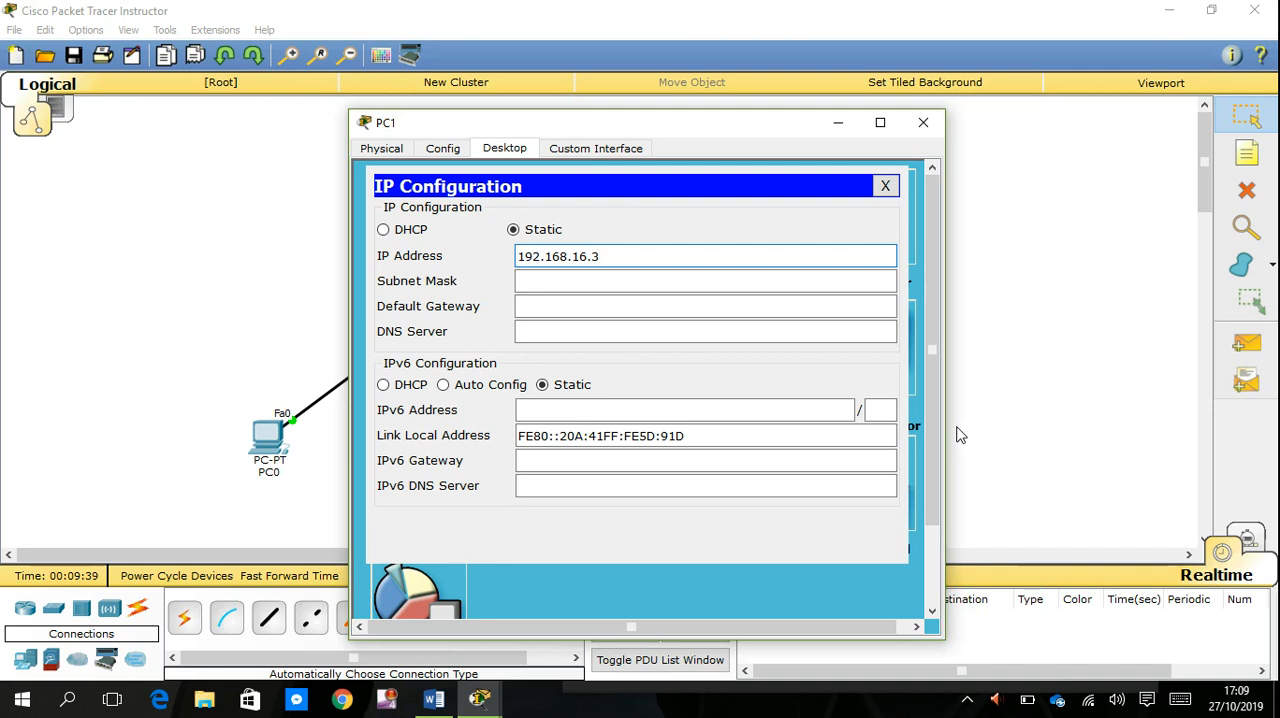
key("Tab")
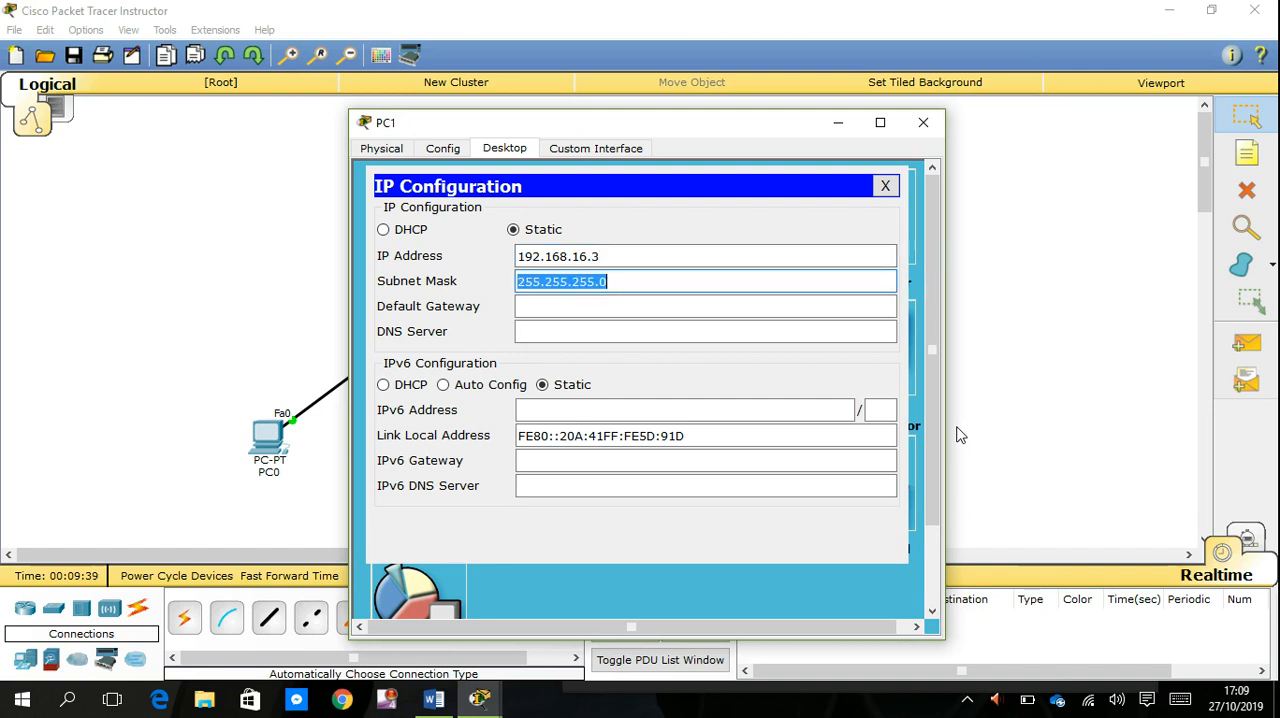
- Set PC1's default gateway to 192.168.16.1 and return to the topology
key("Tab")
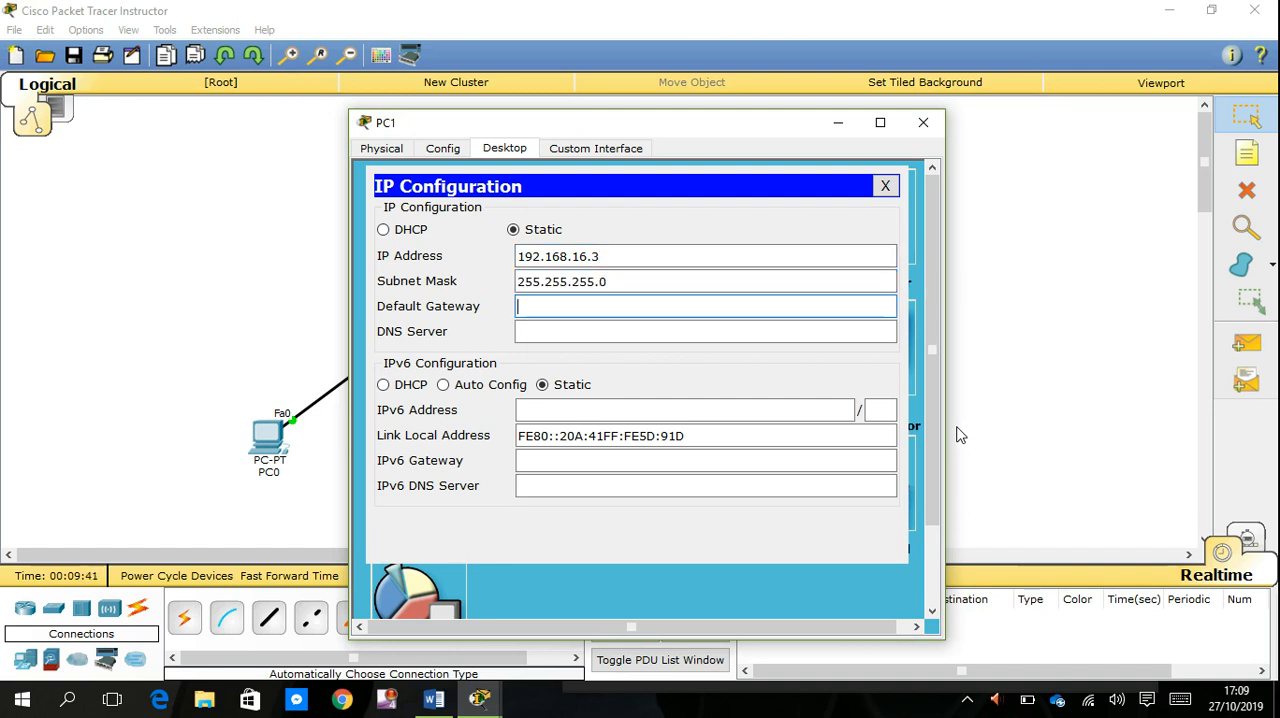
type("192.")
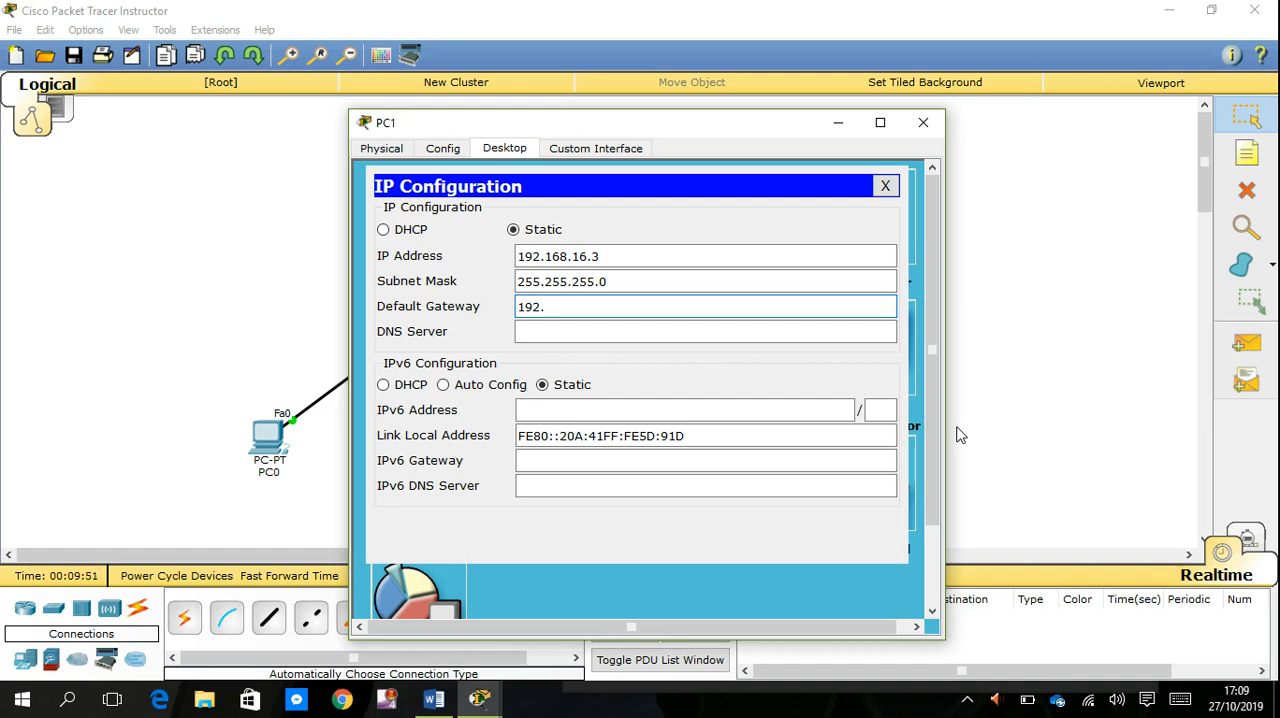
type("68.16.1")
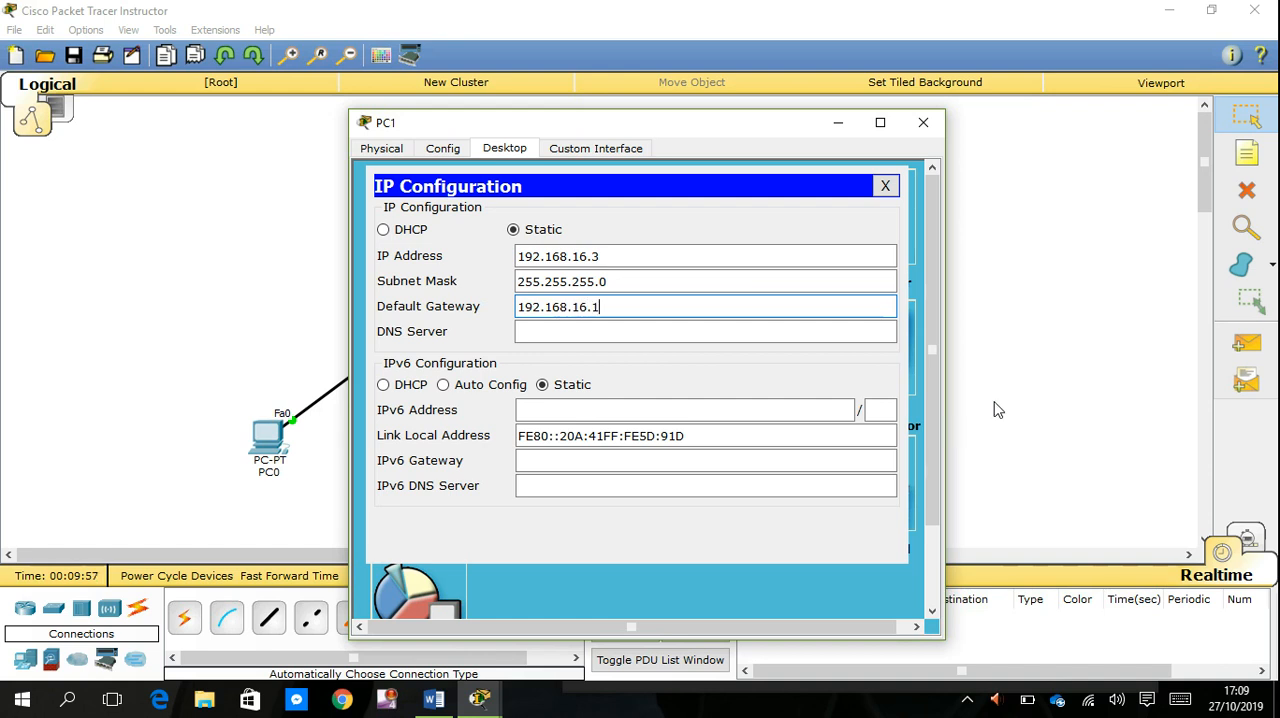
left_click(1070, 352)
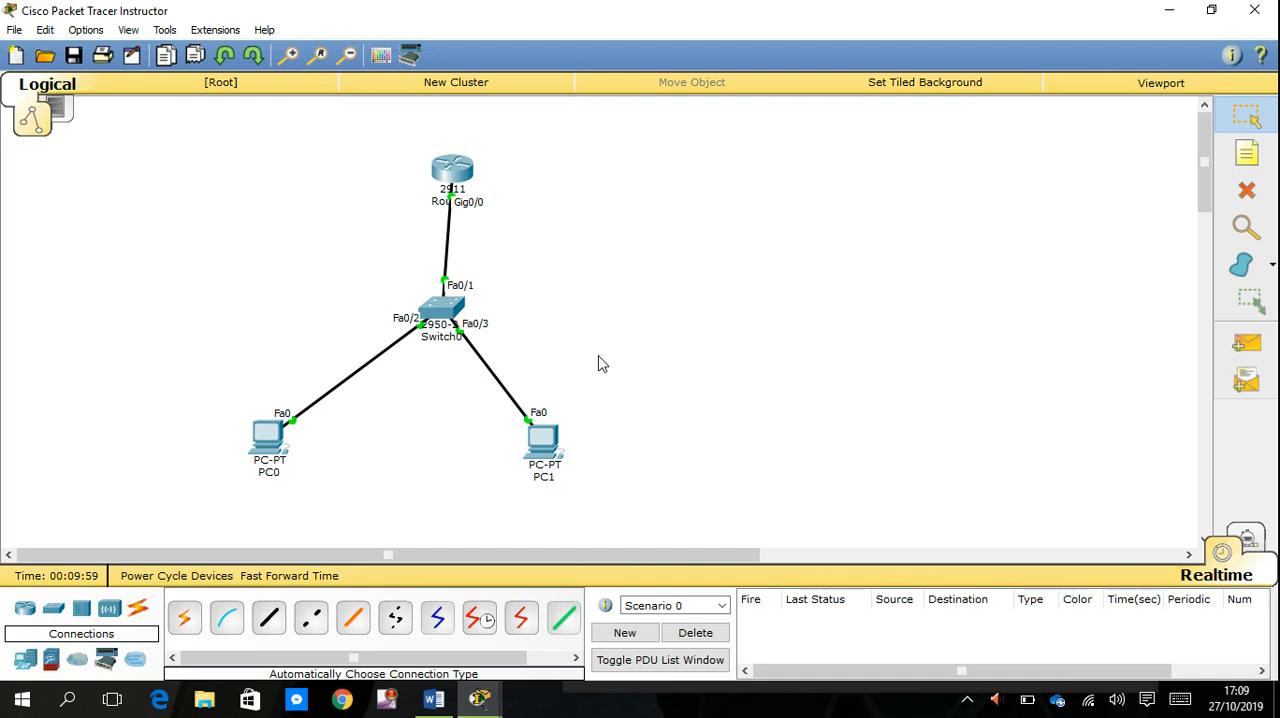
- Close the IP Configuration dialogs and the device windows of both PC0 and PC1
left_click(278, 443)
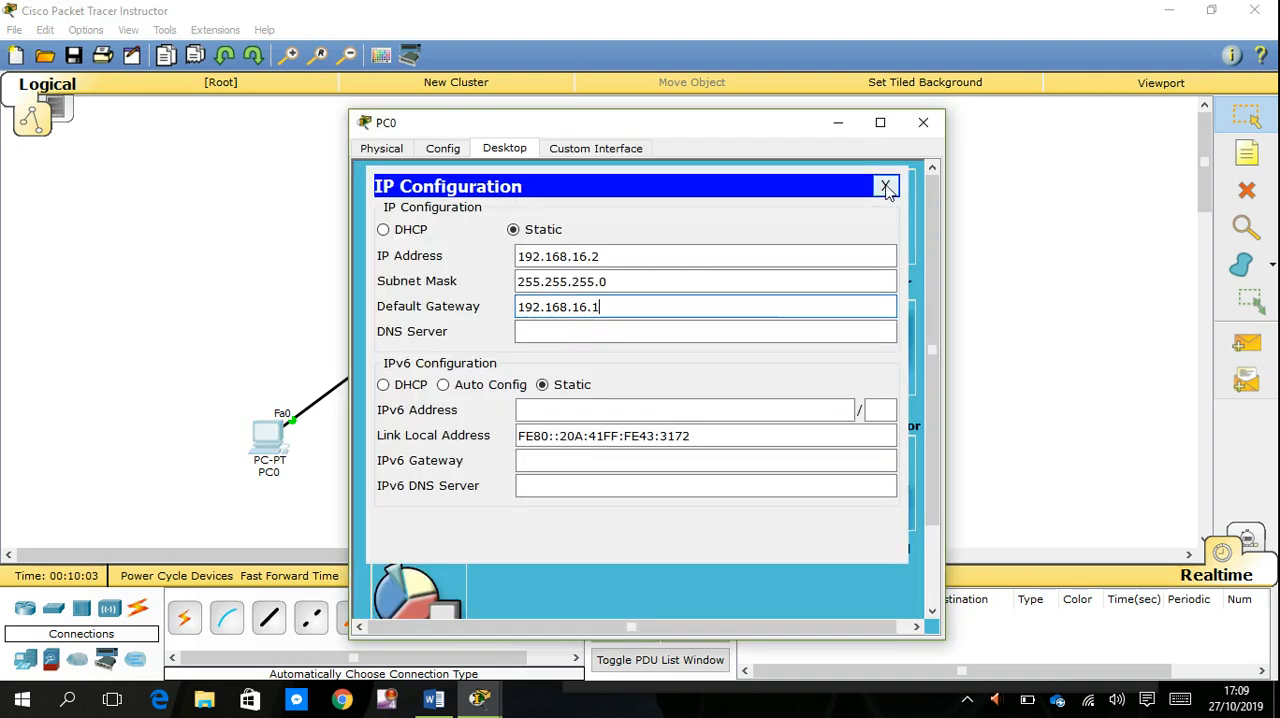
left_click(885, 188)
left_click(923, 123)
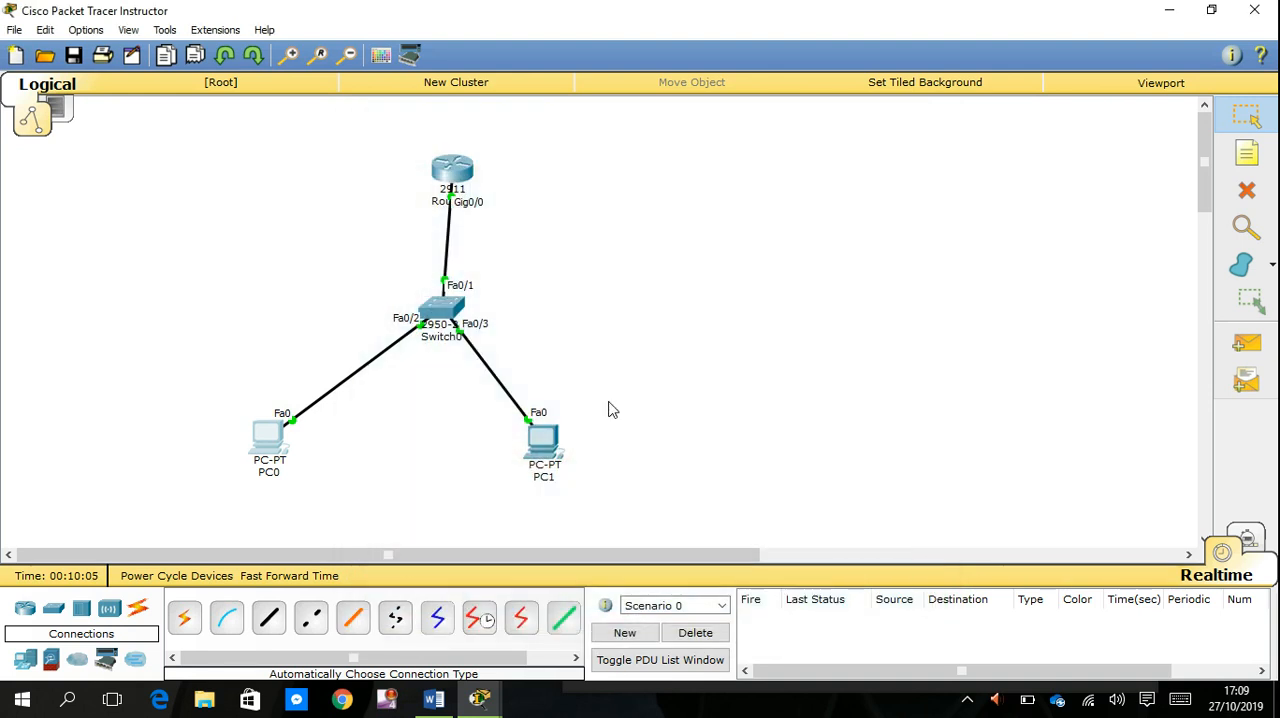
left_click(543, 435)
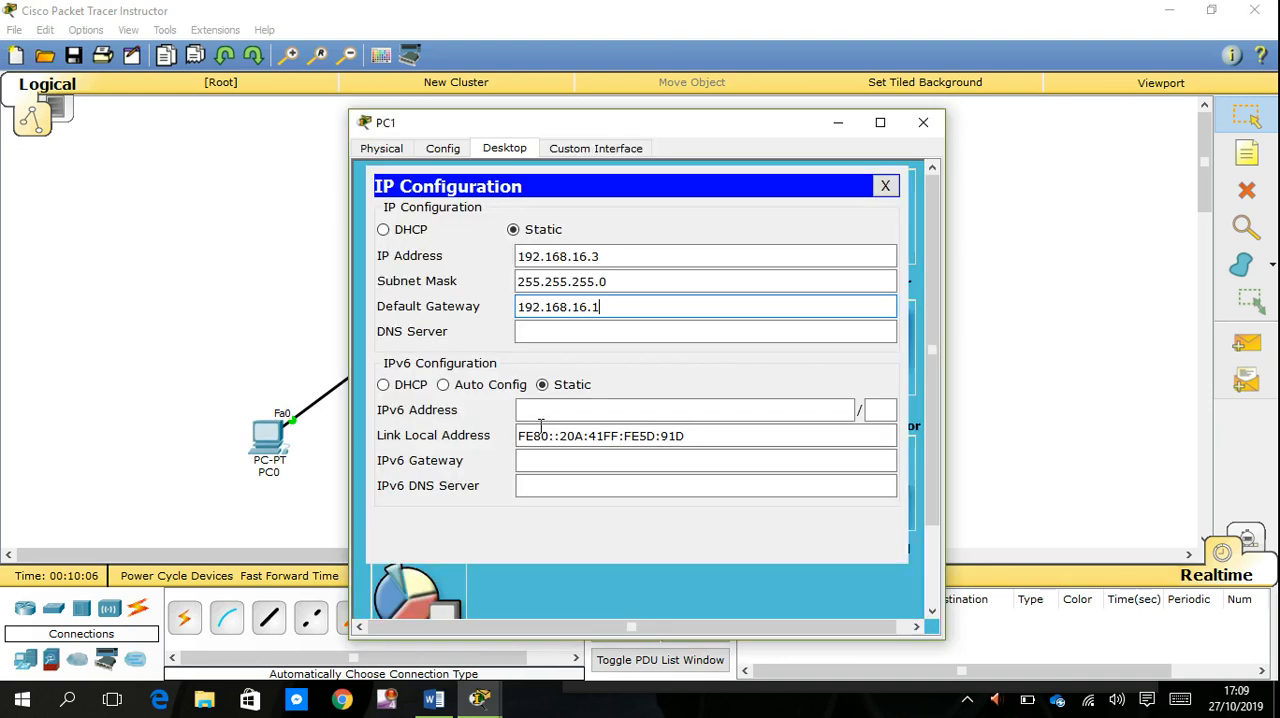
left_click(885, 188)
left_click(923, 123)
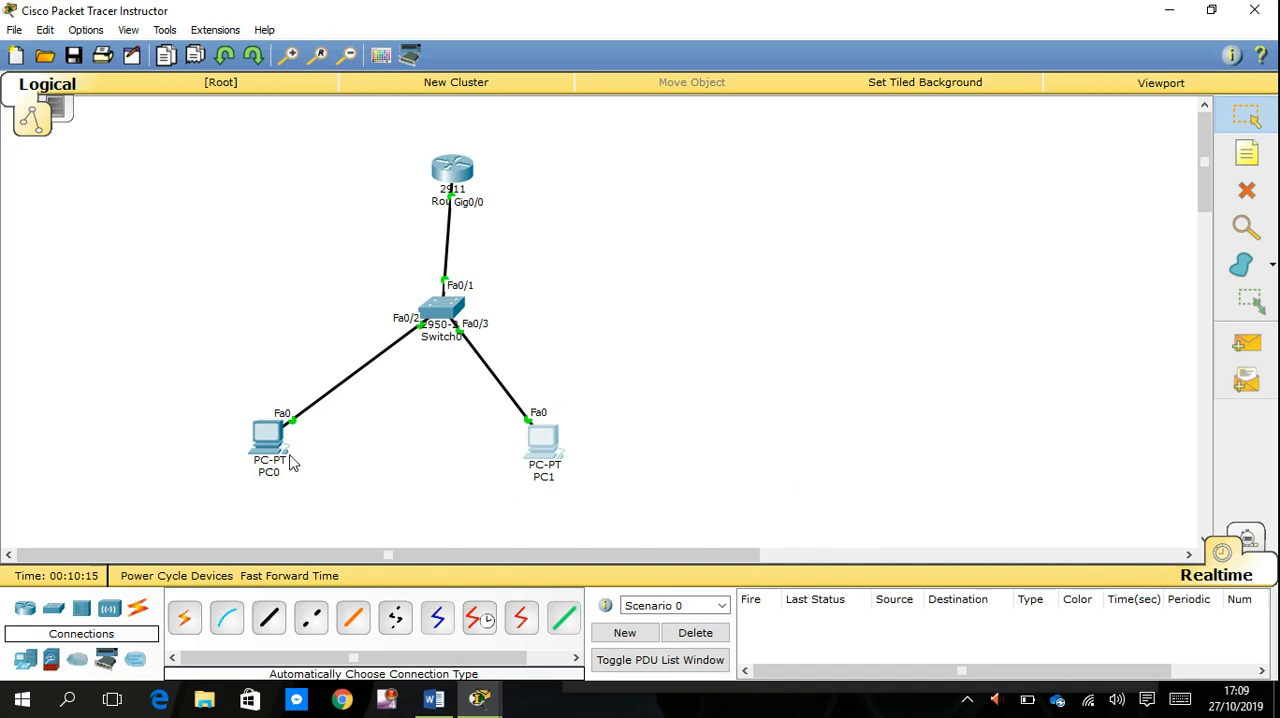
- Open the Command Prompt on PC0 and ping PC1 at 192.168.16.3
left_click(271, 451)
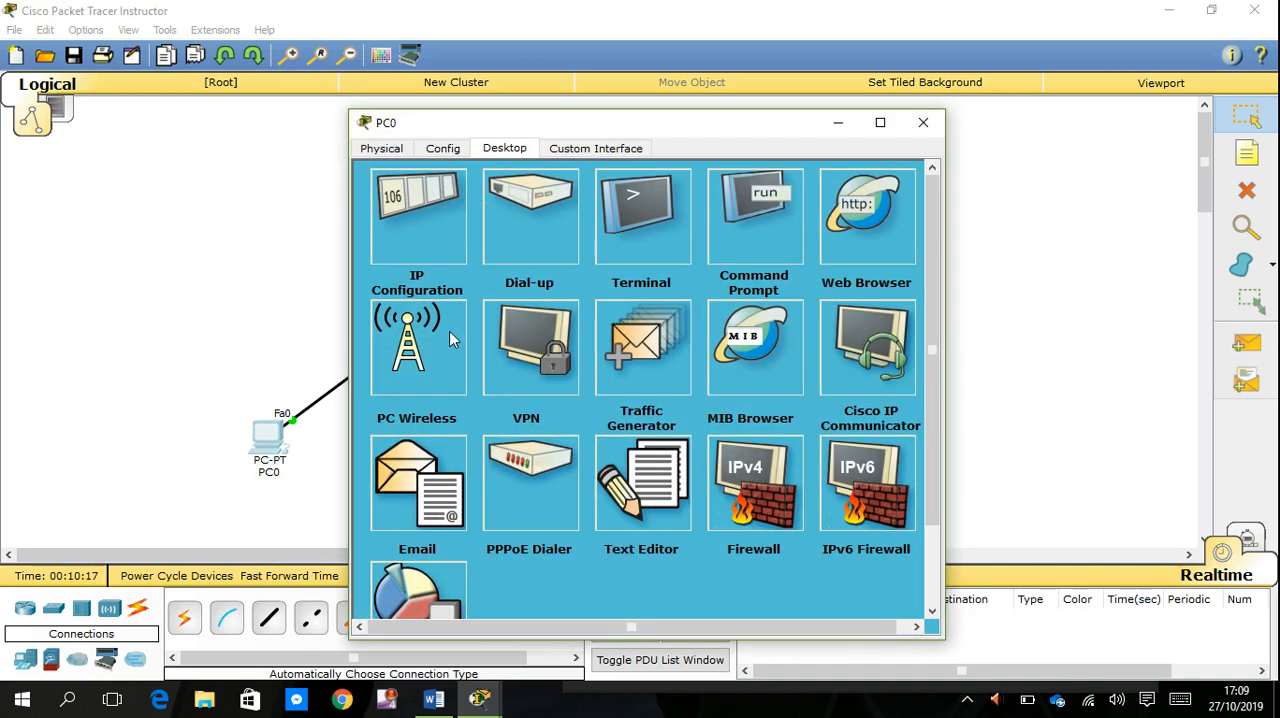
left_click(764, 239)
type("ping")
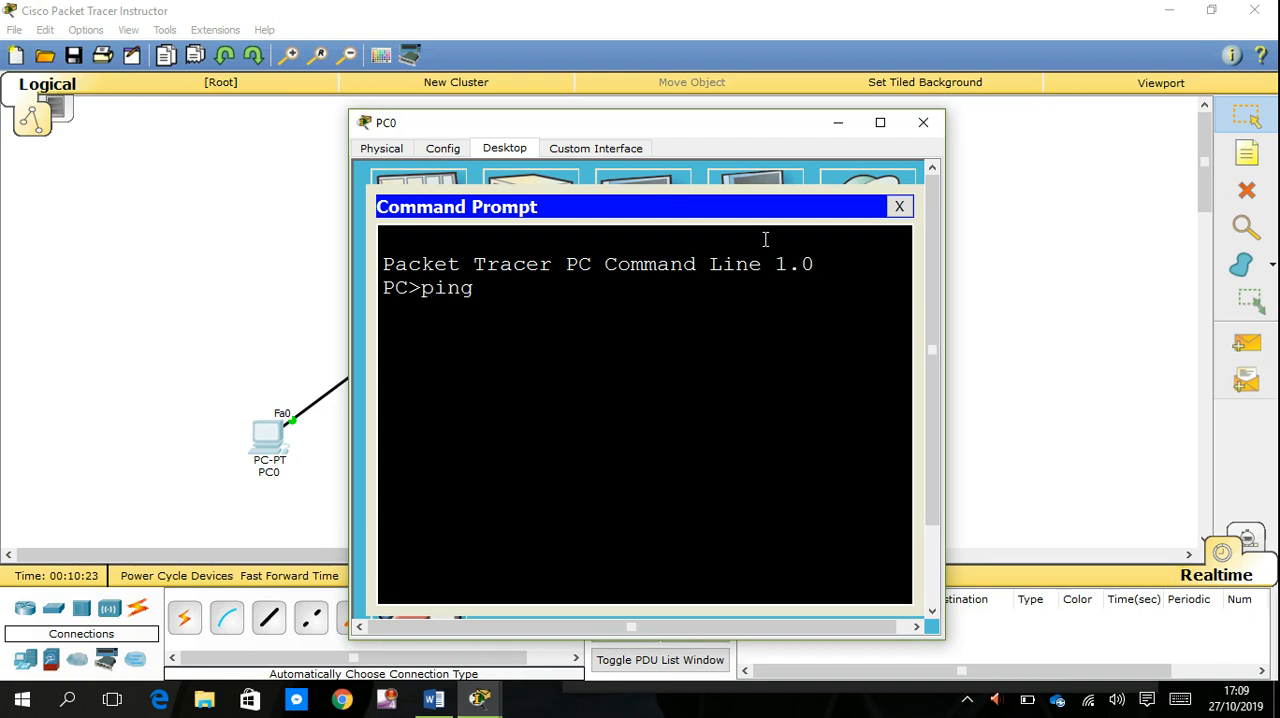
left_click_drag(788, 126, 310, 121)
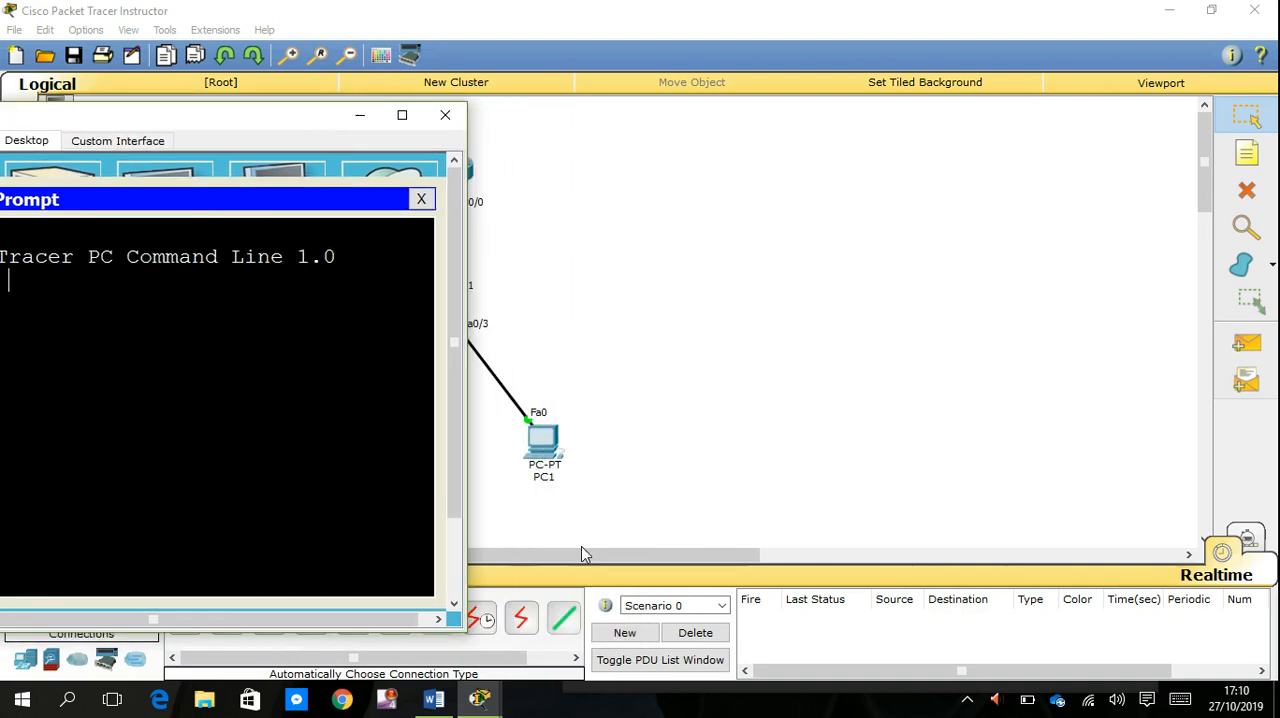
left_click_drag(266, 124, 883, 106)
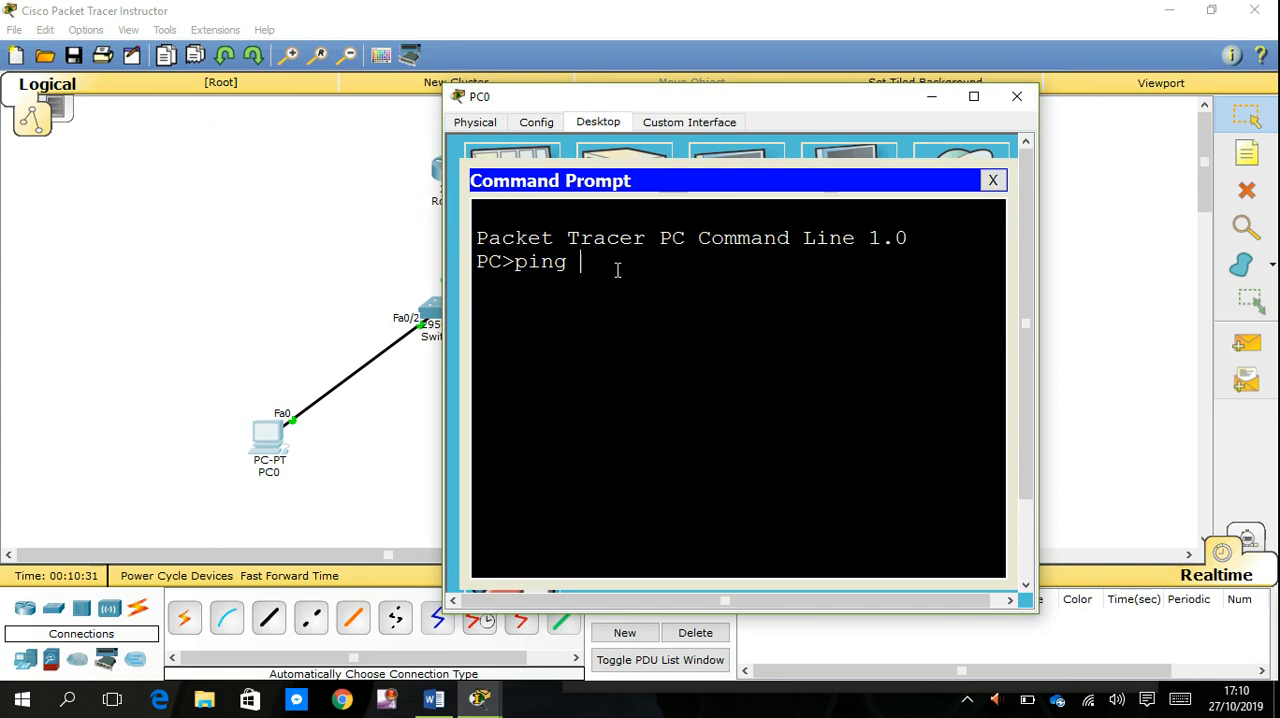
type("192.168.16.3")
key("Return")
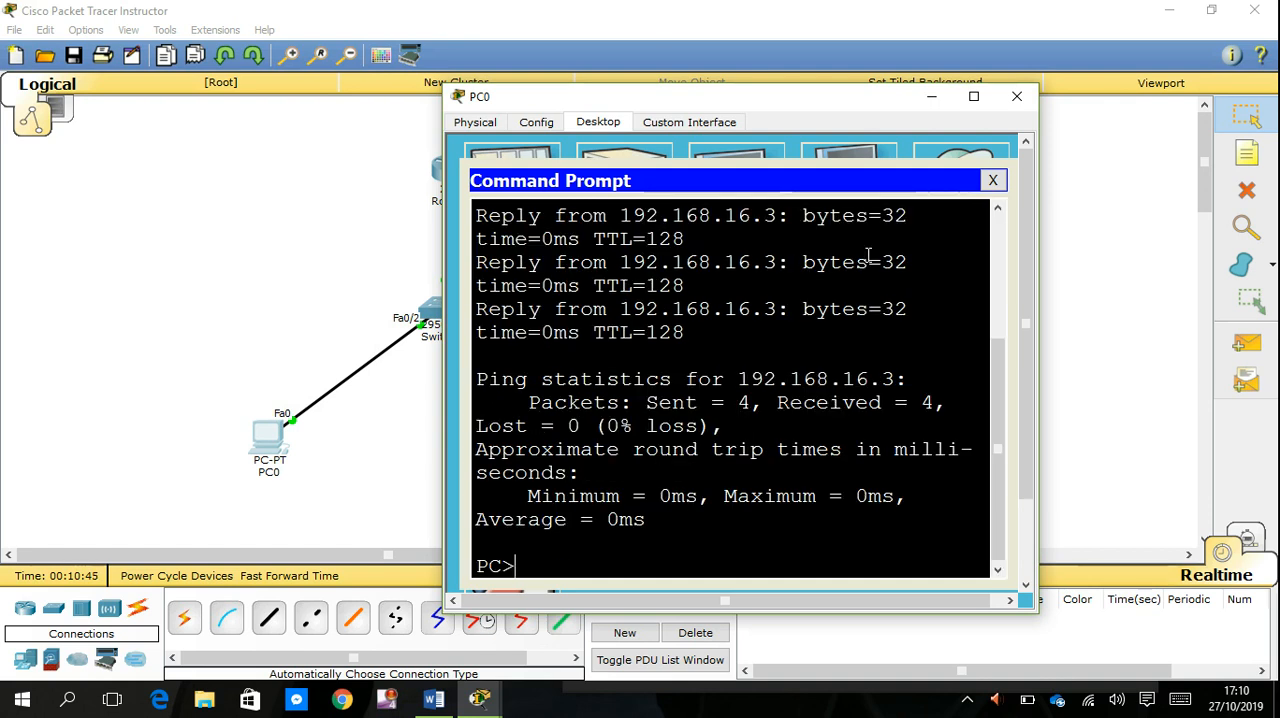
- Recall the previous ping command in PC0's Command Prompt and move the device window clear of the topology
key("Up")
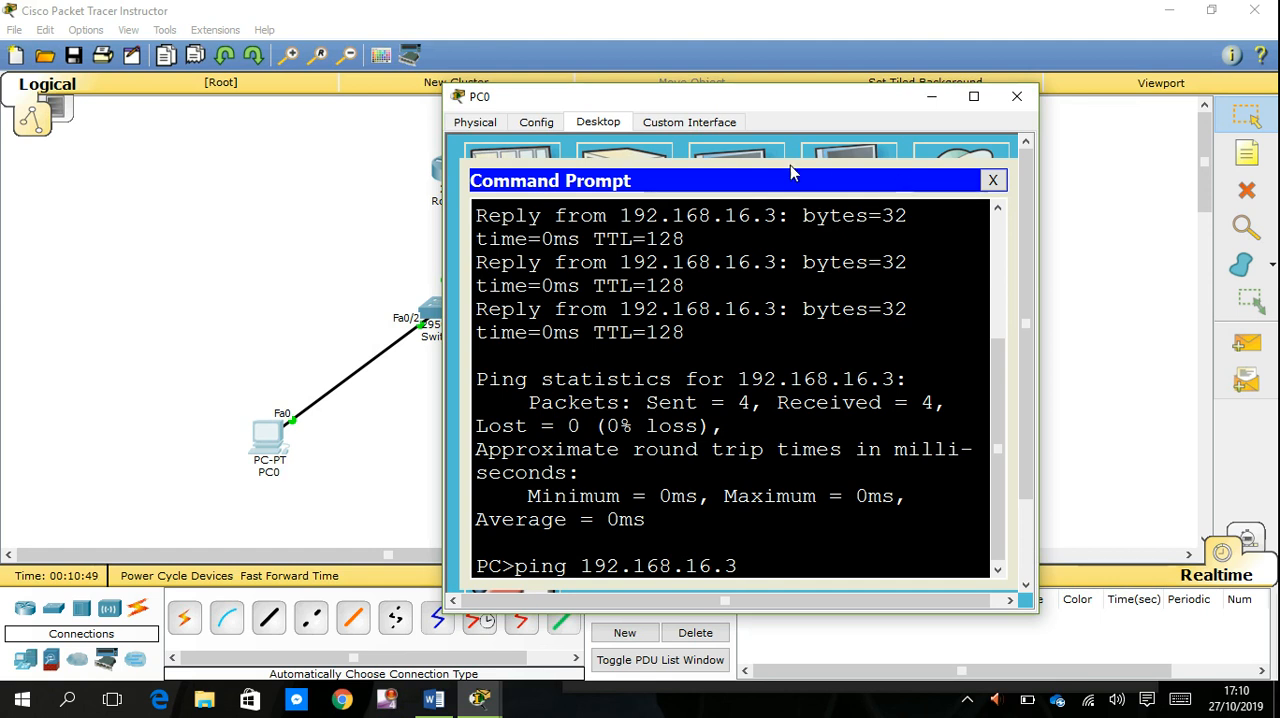
left_click_drag(732, 107, 877, 117)
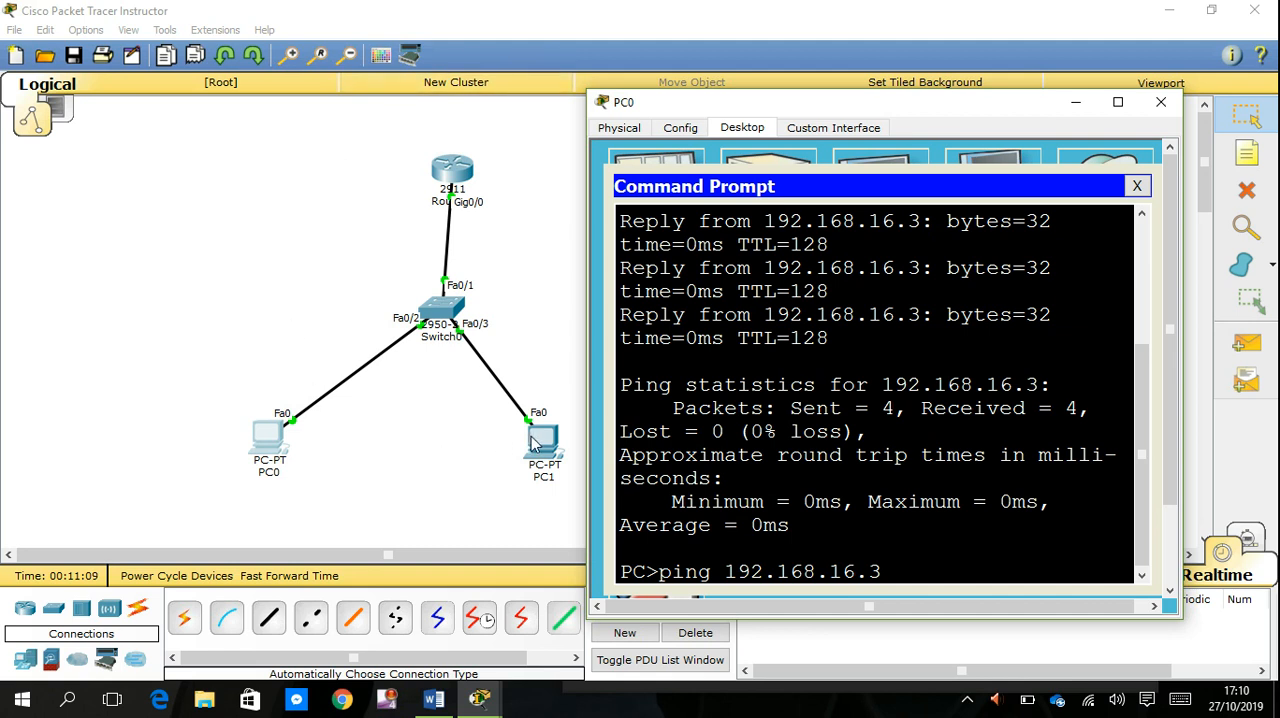
left_click_drag(918, 110, 951, 120)
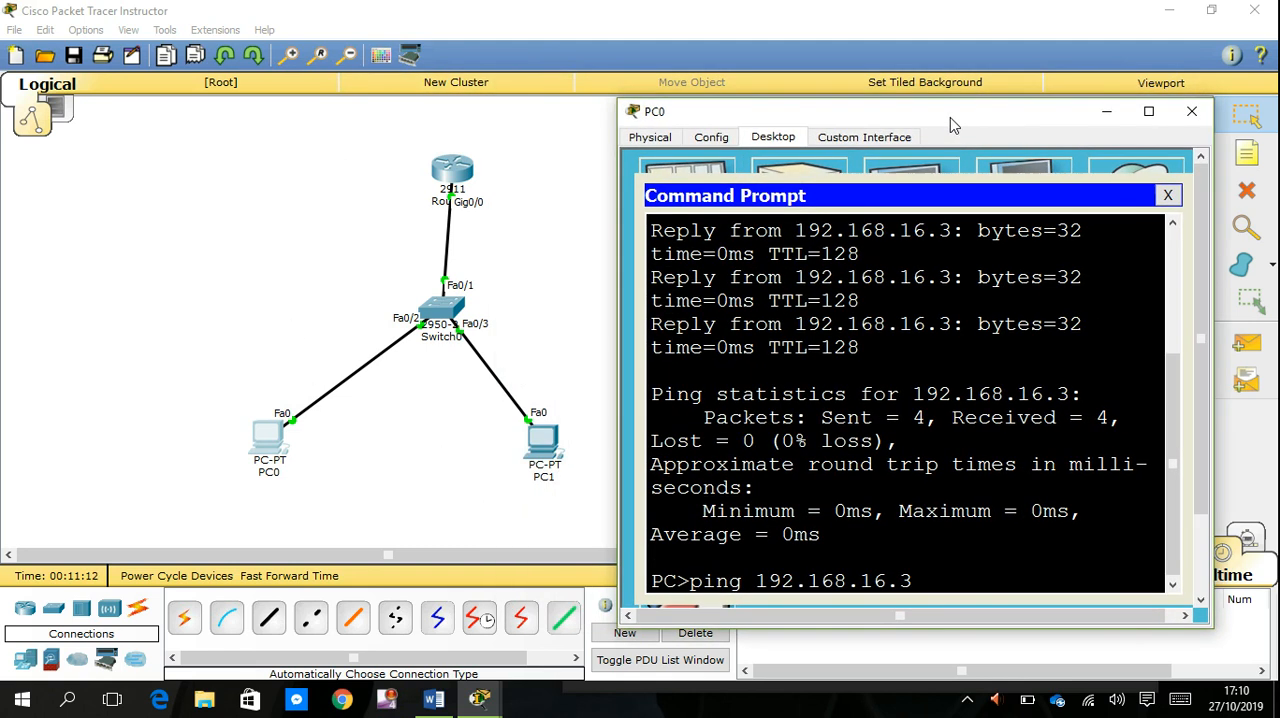
- Ping PC0 at 192.168.16.2 from PC1's Command Prompt, and close the prompt and PC1's device window
left_click(540, 431)
left_click(540, 431)
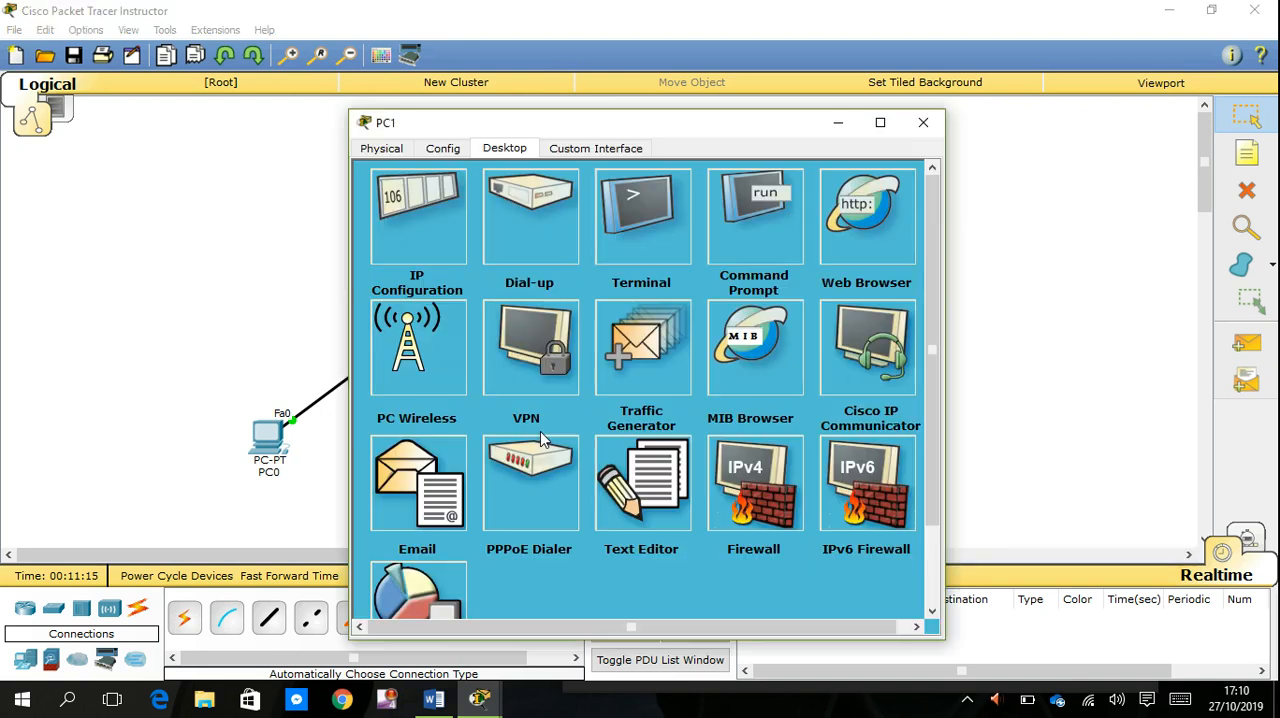
left_click(743, 201)
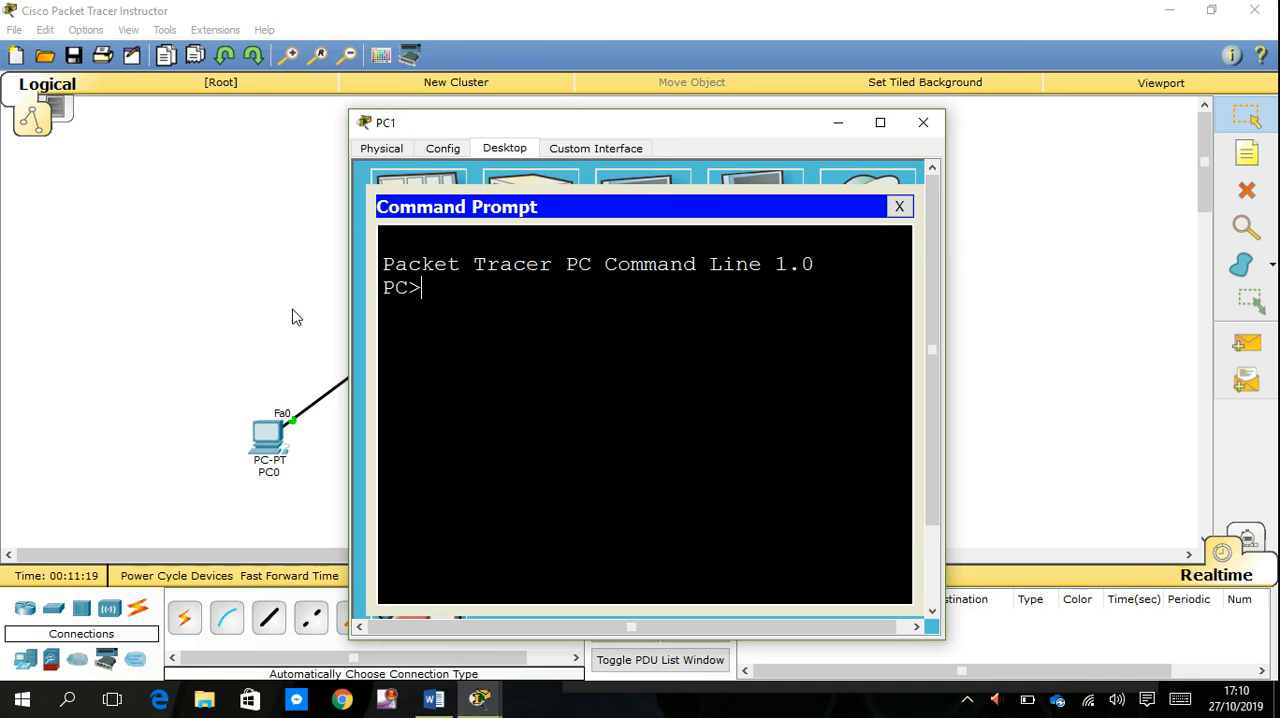
type("ping 192.168.1")
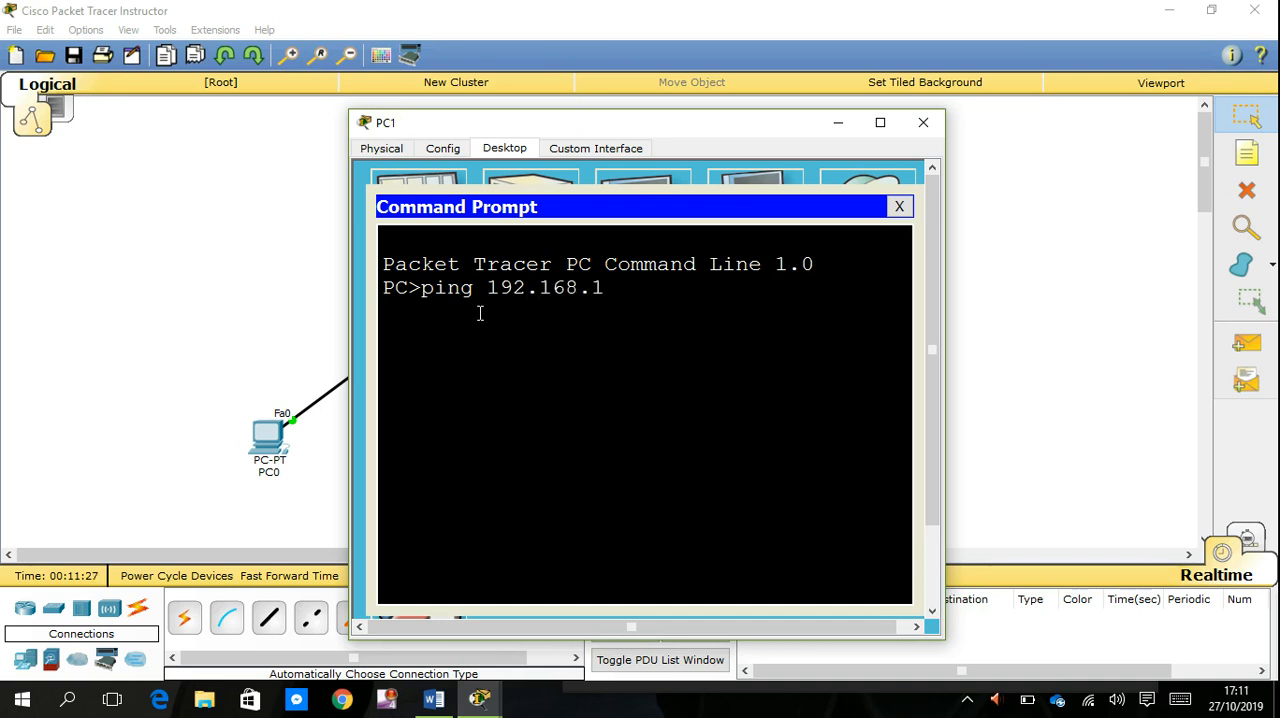
type("6.2")
key("Return")
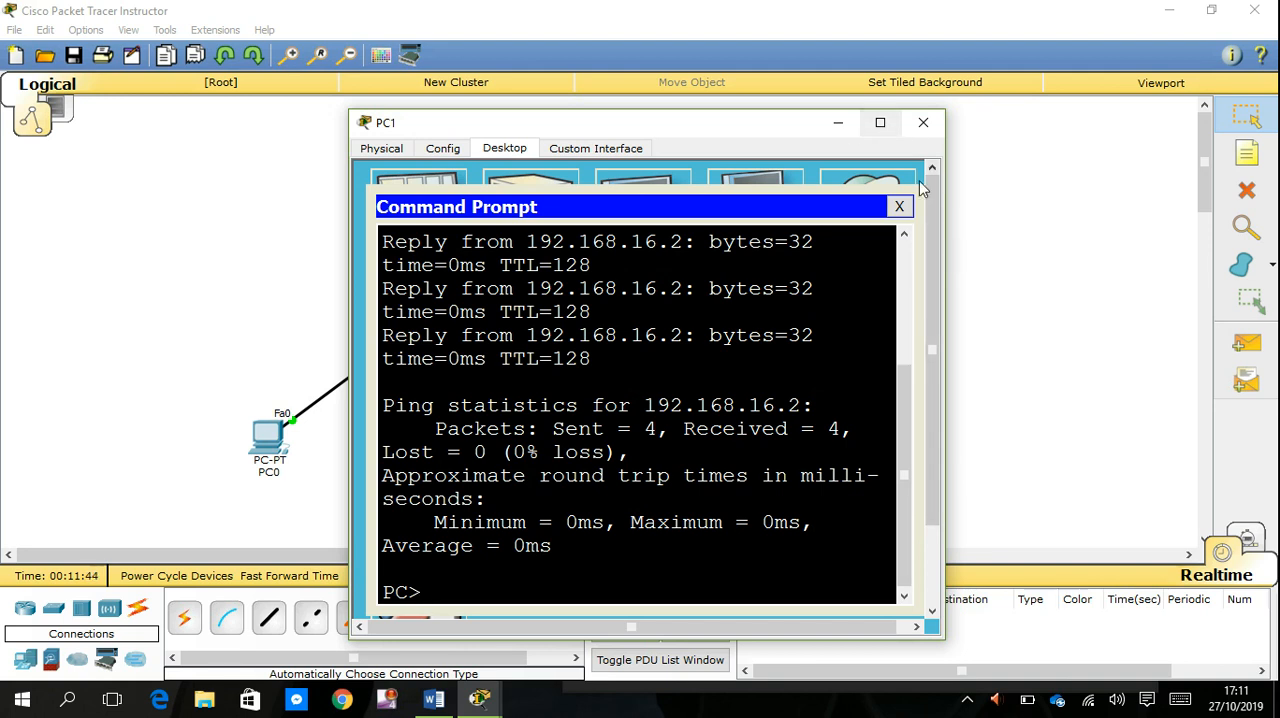
left_click(899, 206)
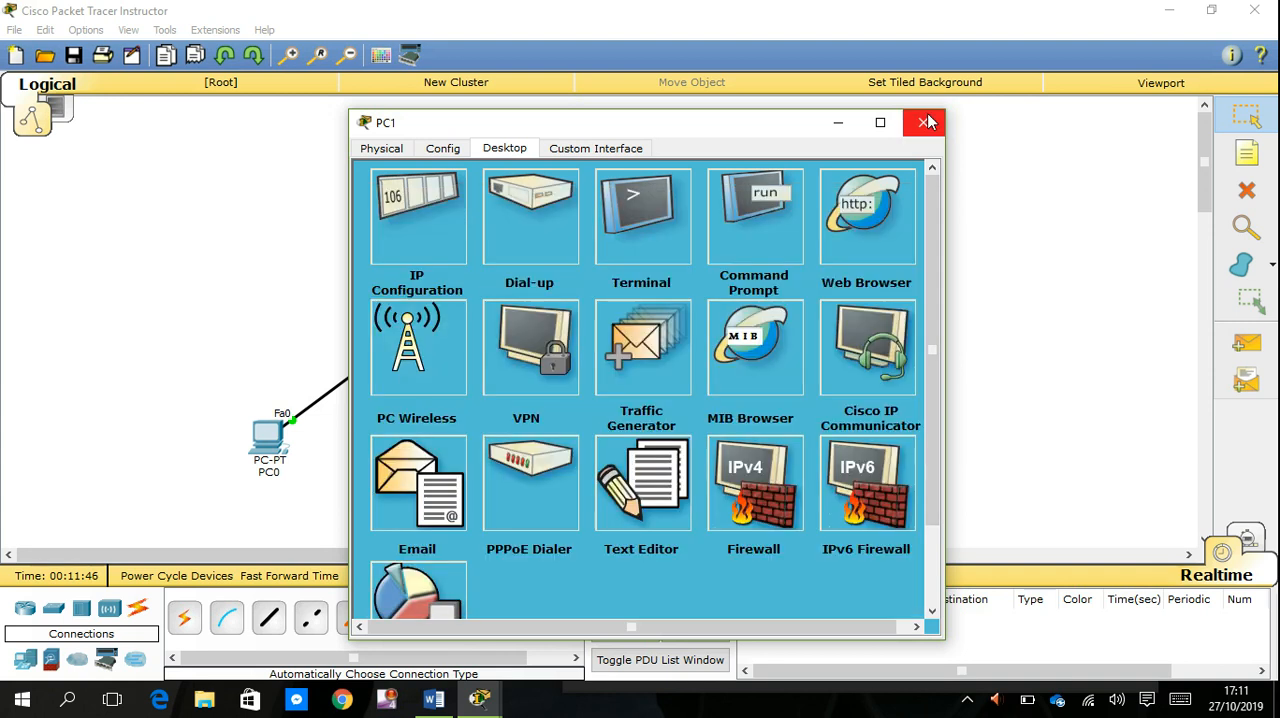
left_click(924, 122)
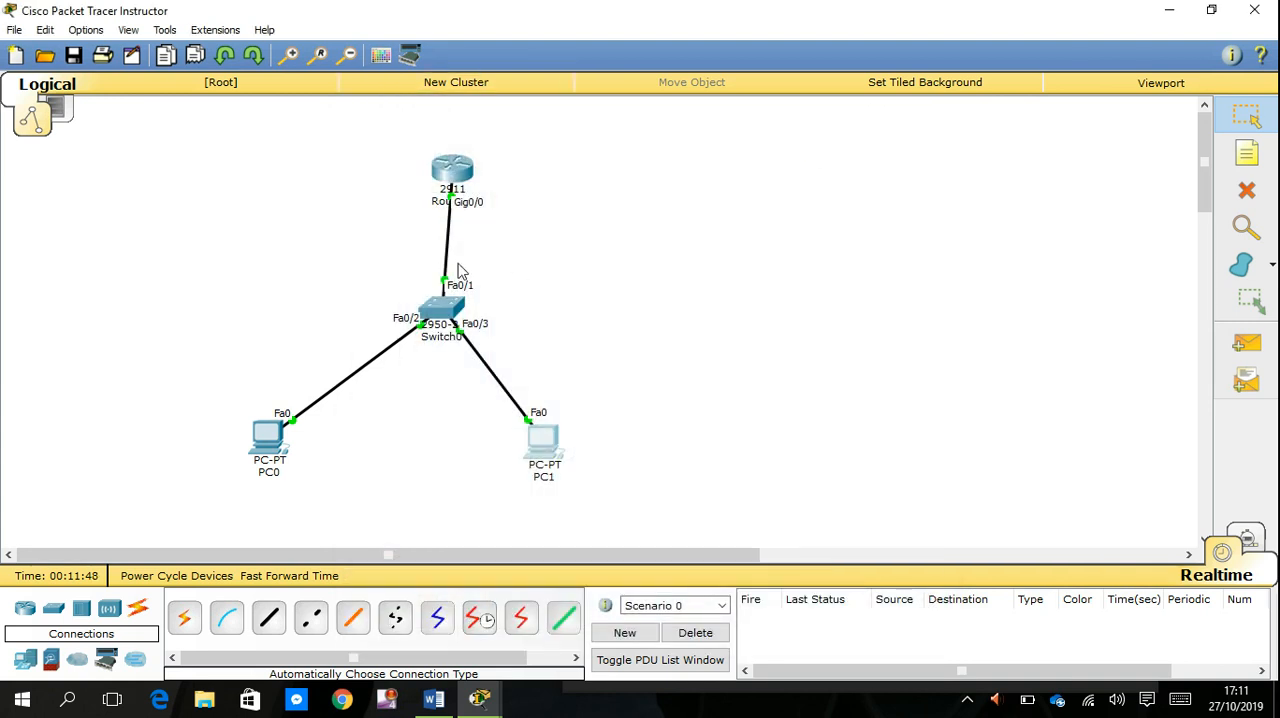